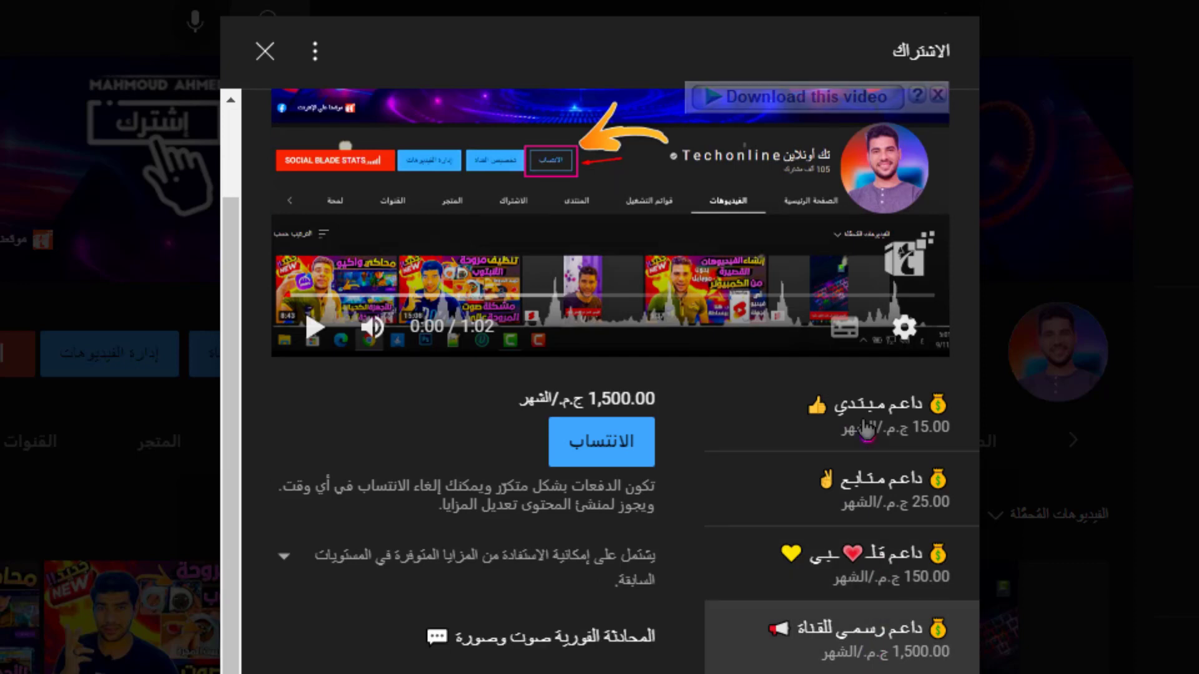
Step: Review the benefits of the channel's four membership tiers, from 15.00 to 1,500.00 per month, and close the membership window
{"action": "left_click", "coordinate": [865, 437]}
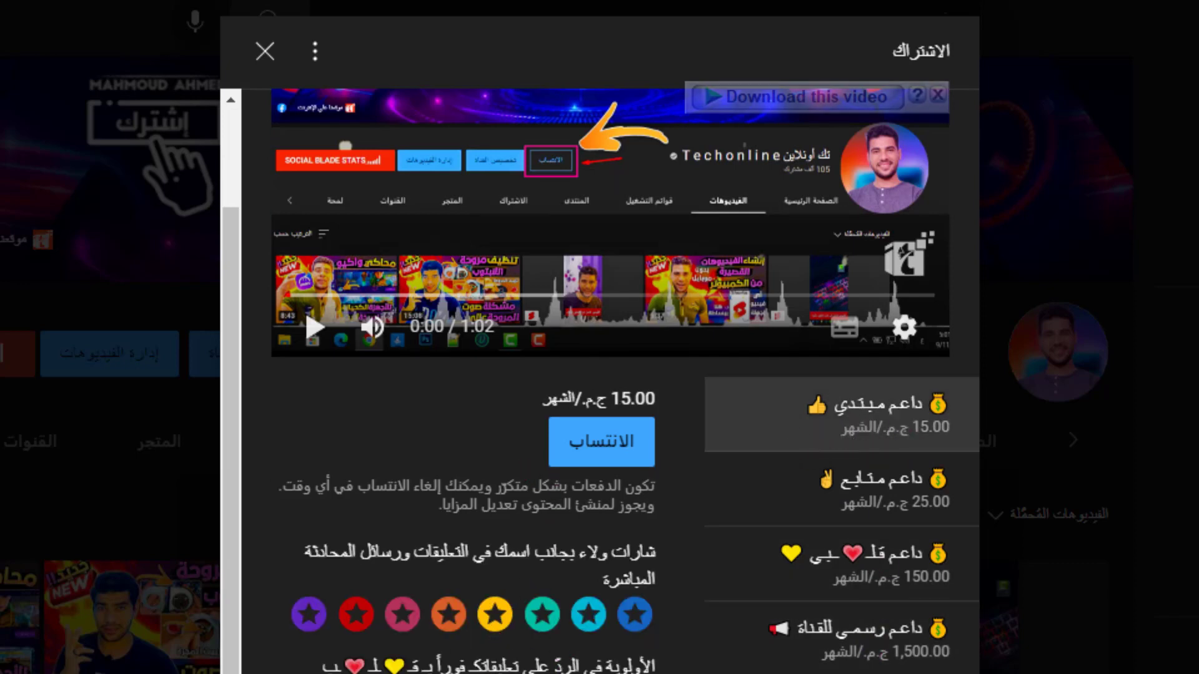
{"action": "left_click", "coordinate": [864, 505]}
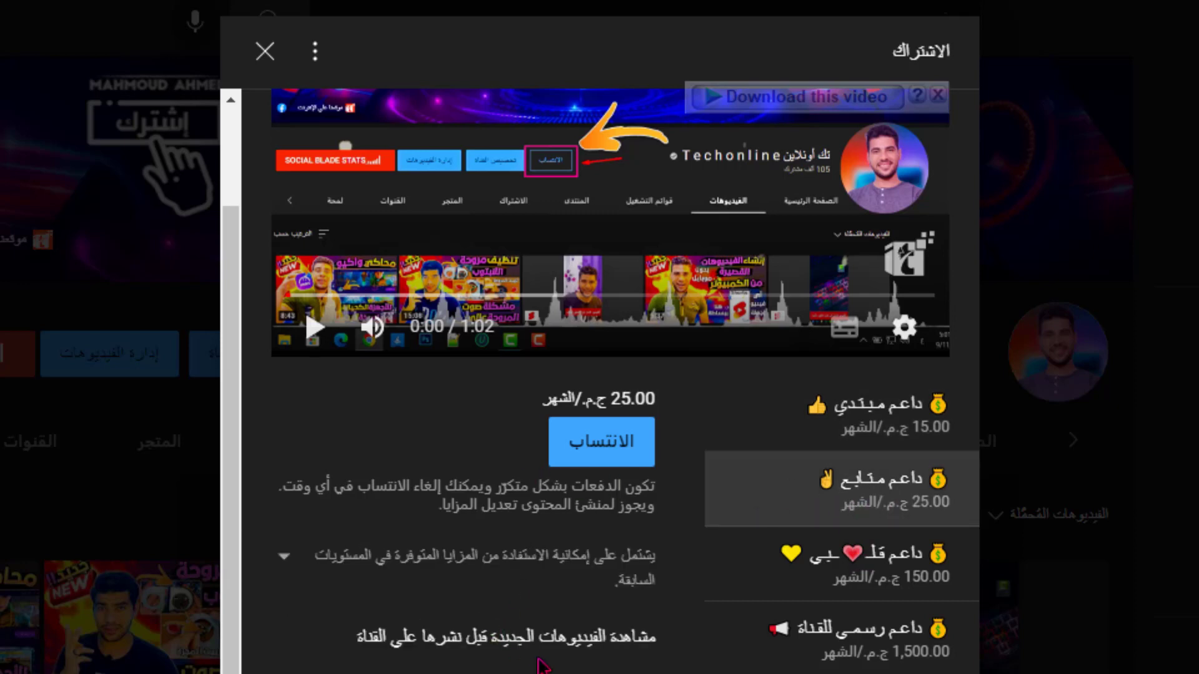
{"action": "left_click", "coordinate": [796, 557]}
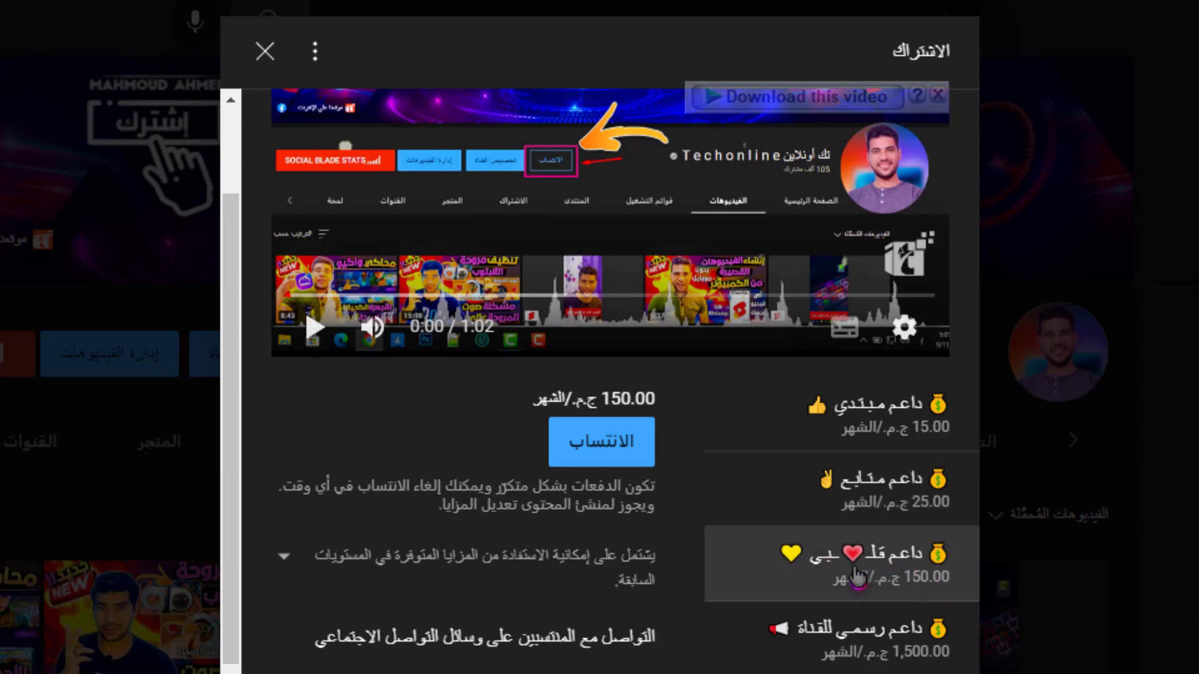
{"action": "scroll", "coordinate": [546, 656], "scroll_direction": "down", "scroll_amount": 2}
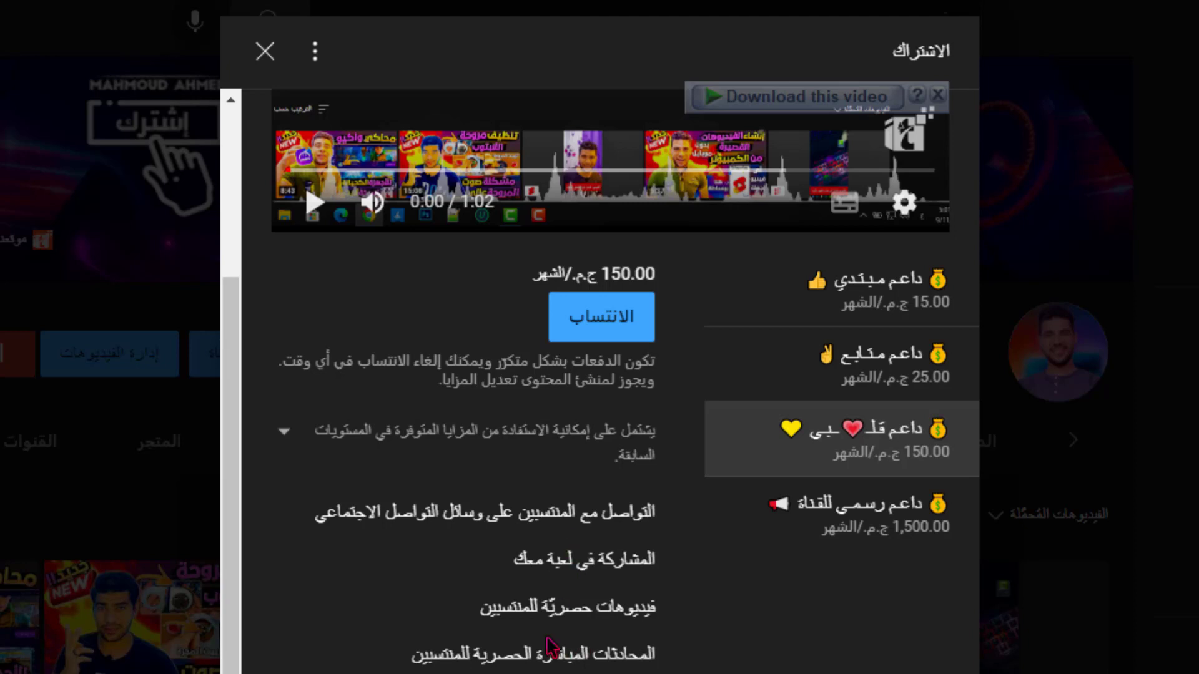
{"action": "left_click", "coordinate": [882, 511]}
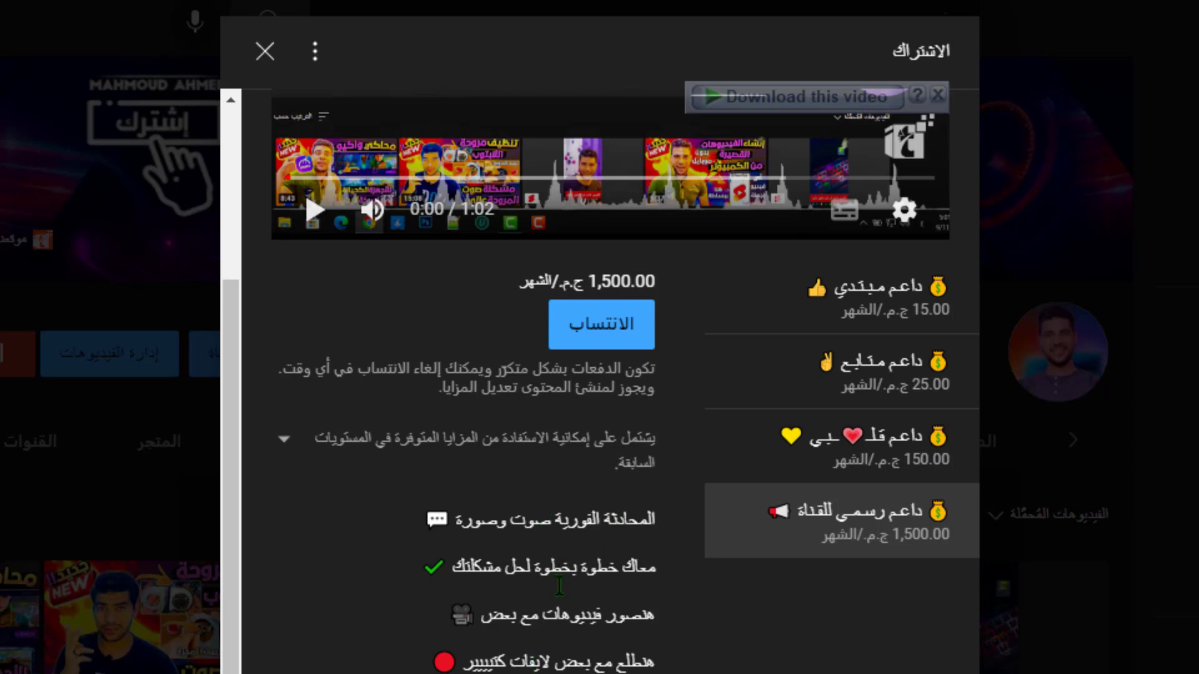
{"action": "scroll", "coordinate": [690, 469], "scroll_direction": "up", "scroll_amount": 4}
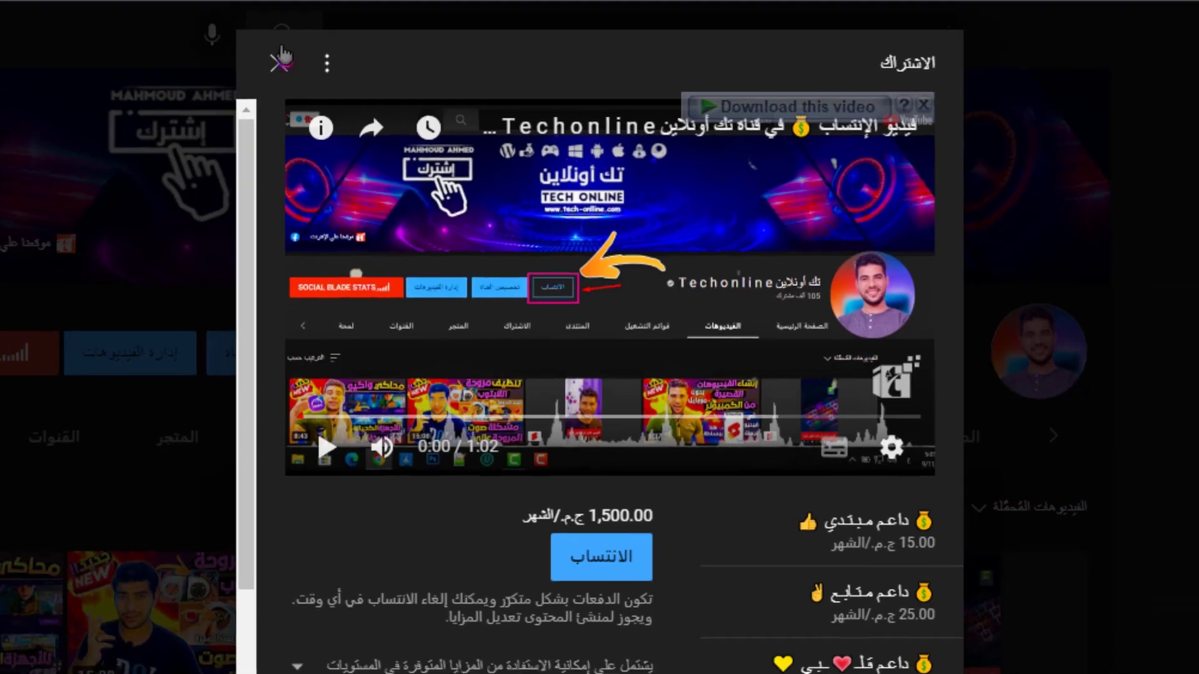
{"action": "left_click", "coordinate": [264, 51]}
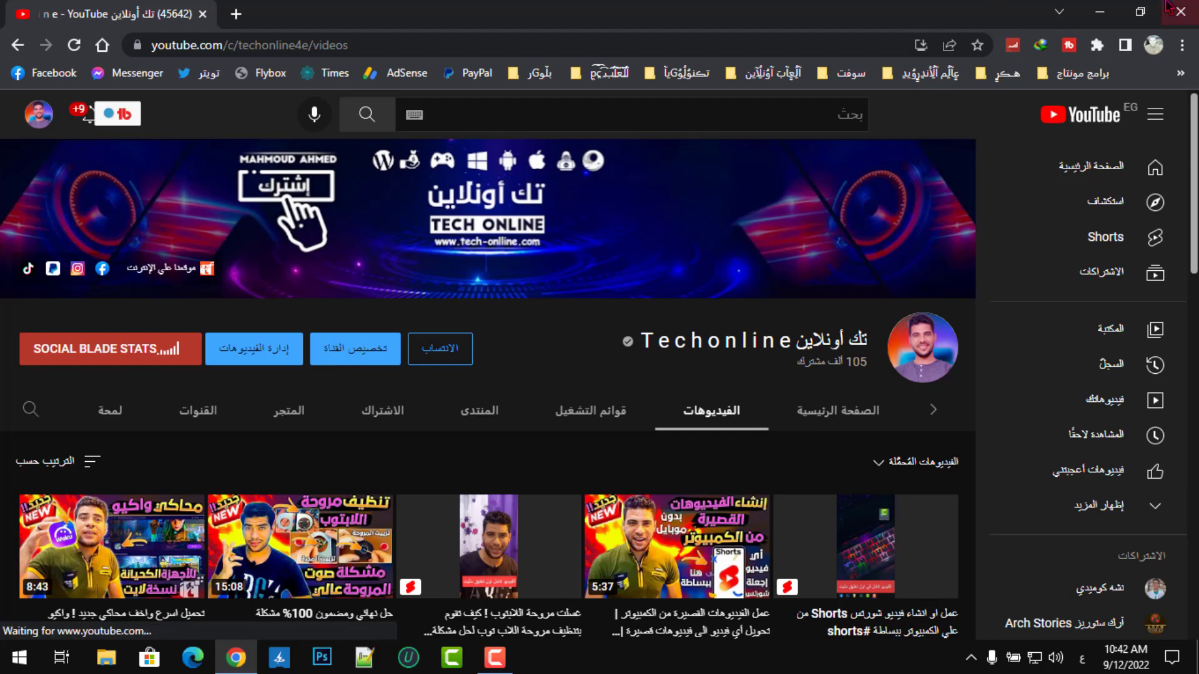
Step: Minimize the browser and extract the Driver Magician archive directly onto the desktop
{"action": "left_click", "coordinate": [1100, 12]}
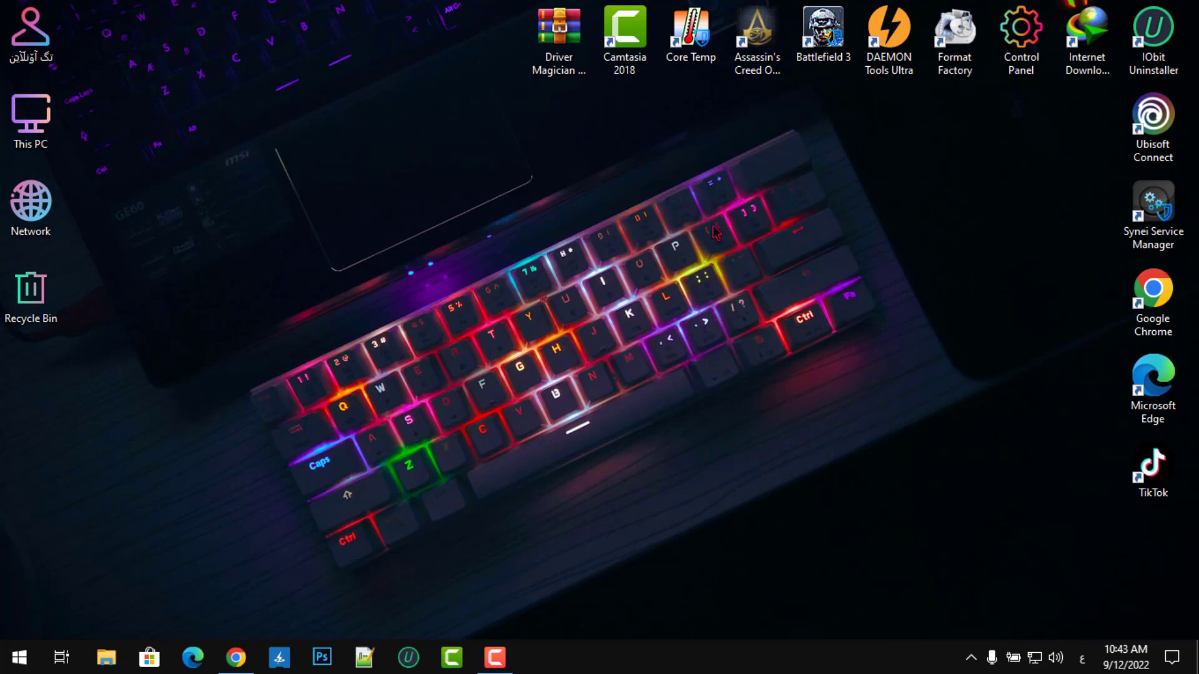
{"action": "left_click", "coordinate": [558, 33]}
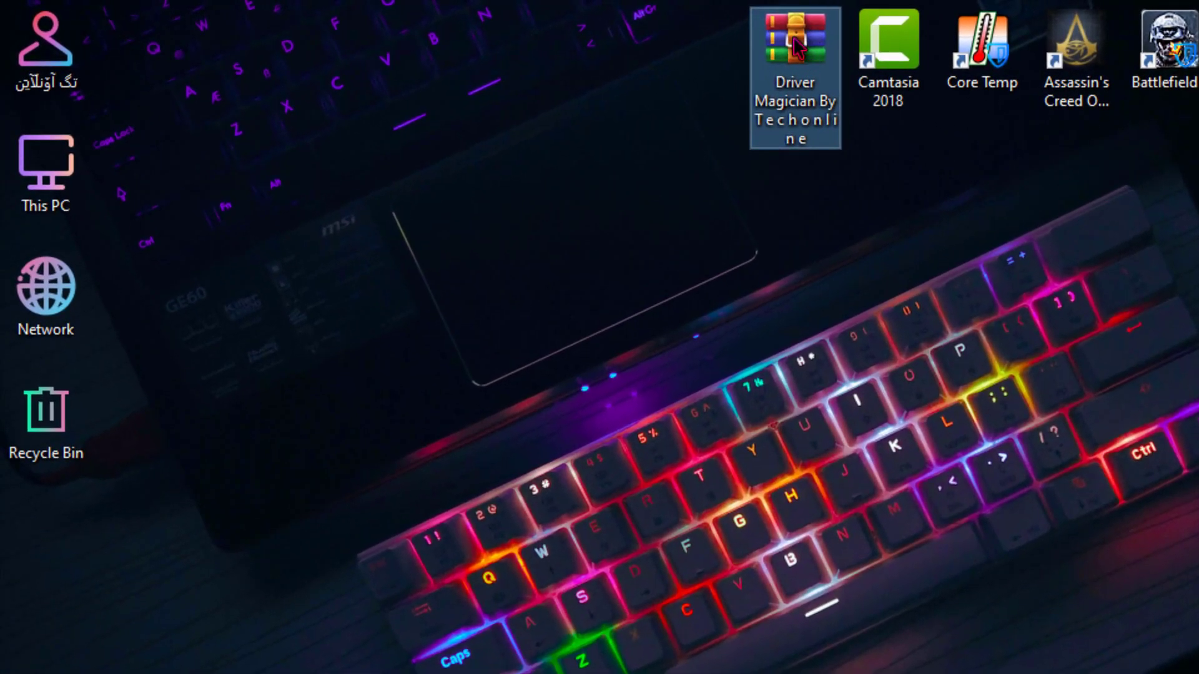
{"action": "right_click", "coordinate": [793, 47]}
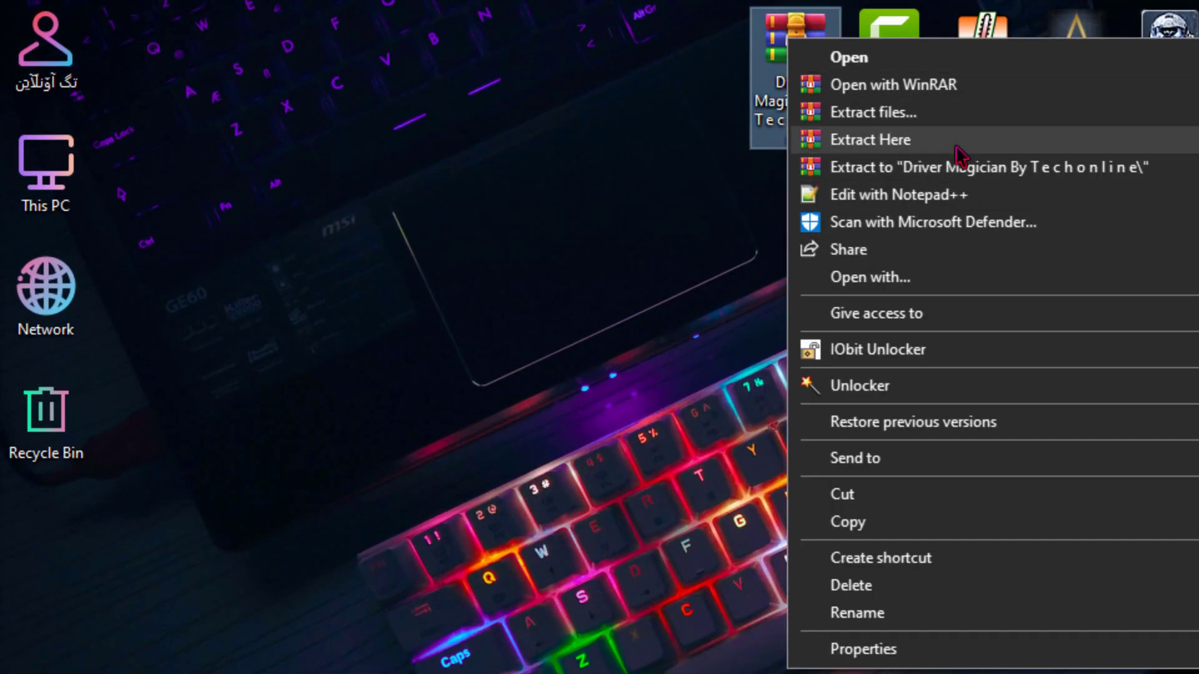
{"action": "left_click", "coordinate": [975, 142]}
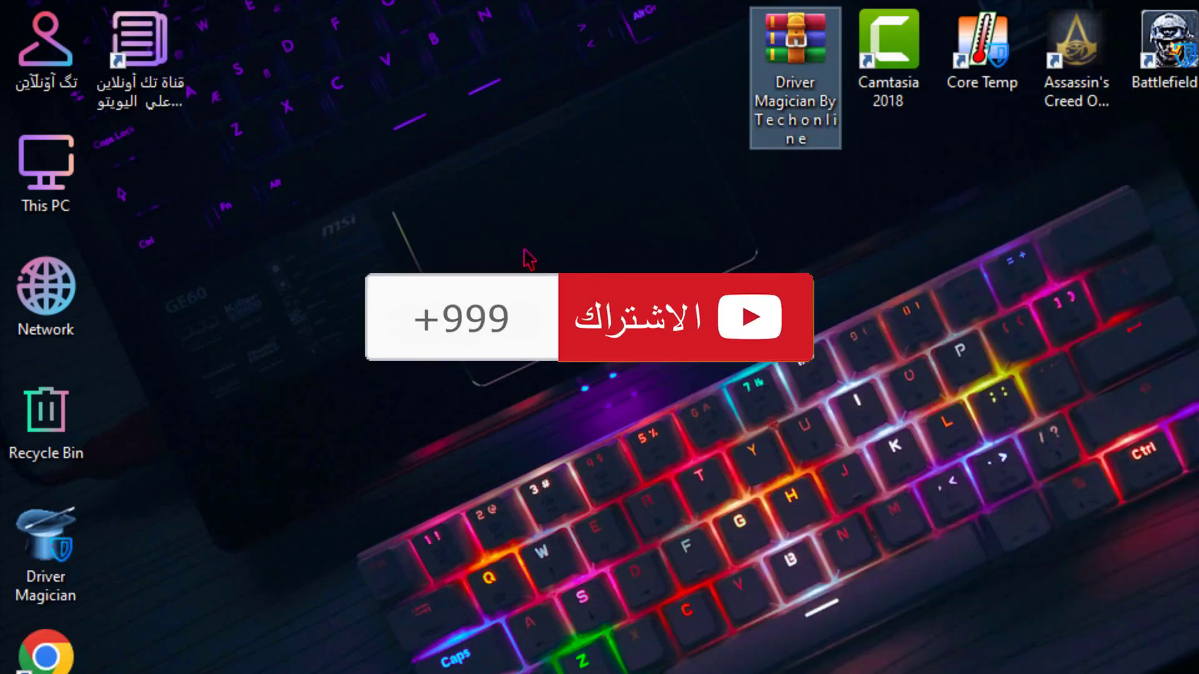
Step: Rearrange the extracted desktop icons, grouping the three channel shortcuts in a row and placing Driver Magician apart from them
{"action": "left_click_drag", "start_coordinate": [53, 549], "coordinate": [618, 75]}
{"action": "left_click_drag", "start_coordinate": [156, 62], "coordinate": [344, 63]}
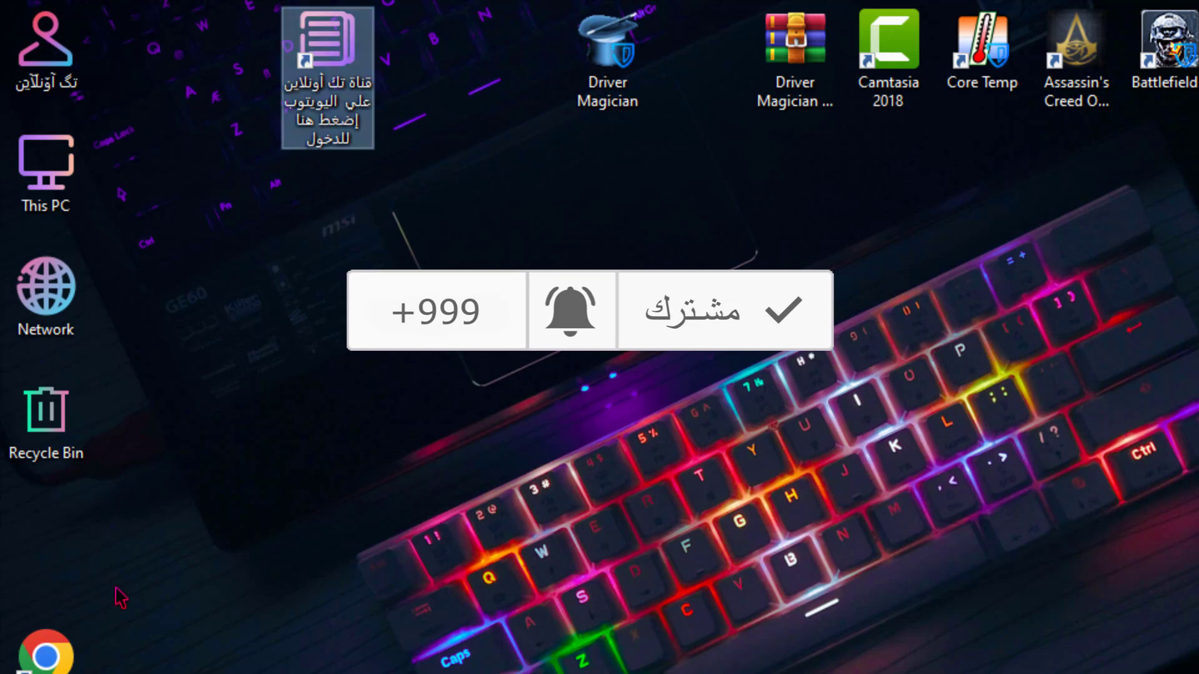
{"action": "left_click_drag", "start_coordinate": [46, 656], "coordinate": [420, 44]}
{"action": "left_click_drag", "start_coordinate": [46, 662], "coordinate": [514, 63]}
{"action": "left_click", "coordinate": [327, 50], "text": "shift"}
{"action": "left_click_drag", "start_coordinate": [326, 49], "coordinate": [420, 294]}
{"action": "left_click_drag", "start_coordinate": [649, 100], "coordinate": [644, 212]}
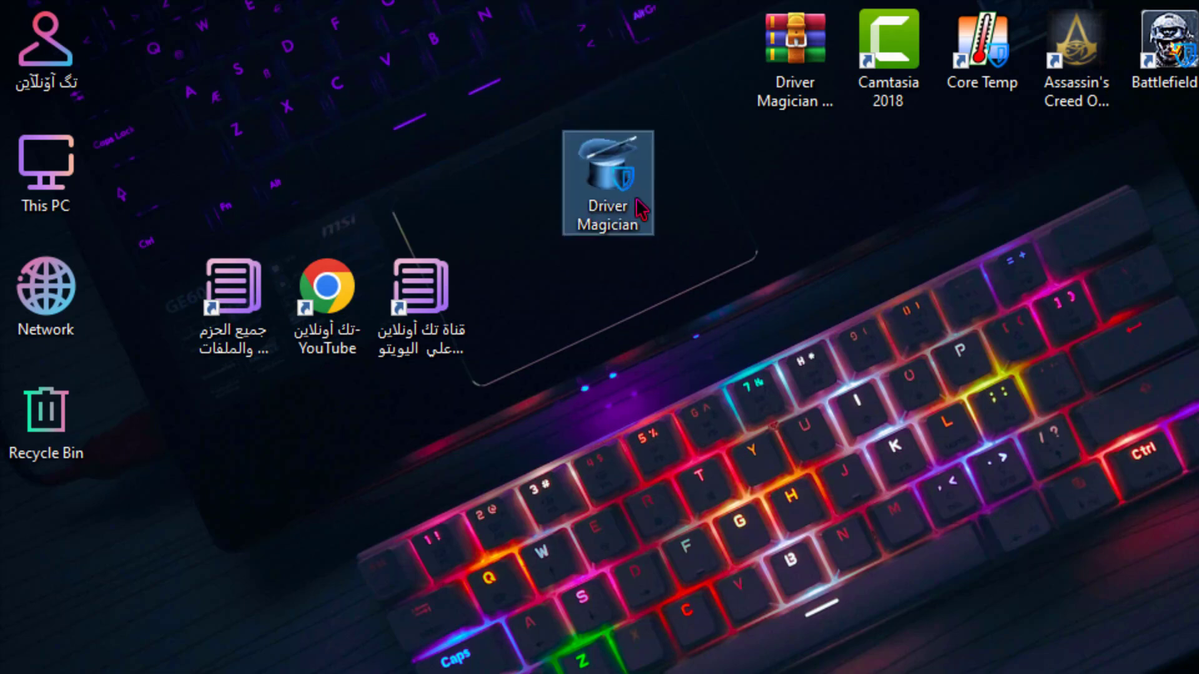
Step: Run Driver Magician as administrator and decline the update of its driver database
{"action": "right_click", "coordinate": [613, 172]}
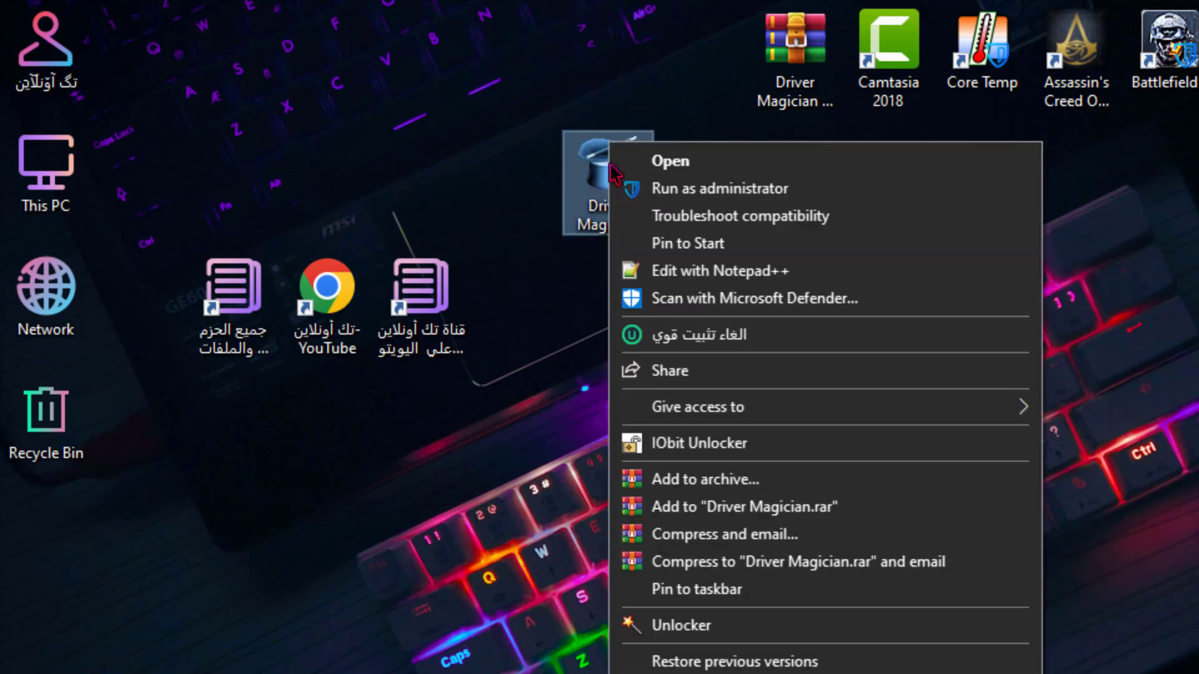
{"action": "left_click", "coordinate": [612, 170]}
{"action": "right_click", "coordinate": [612, 170]}
{"action": "left_click", "coordinate": [664, 191]}
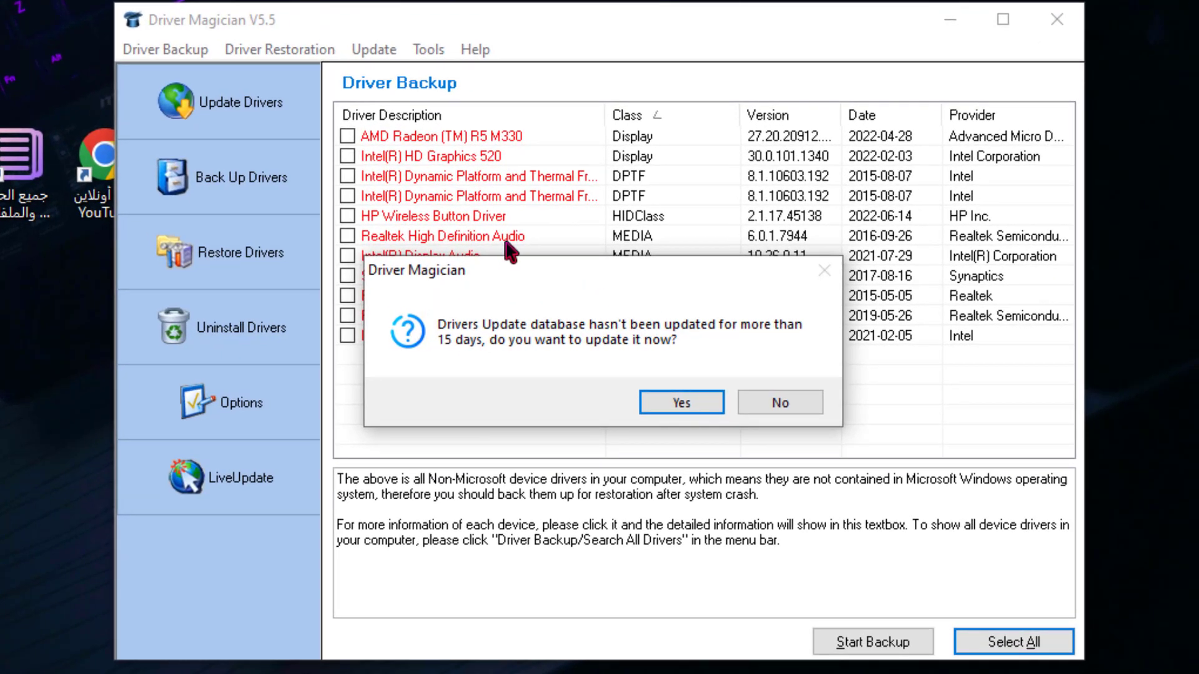
{"action": "left_click_drag", "start_coordinate": [507, 269], "coordinate": [547, 167]}
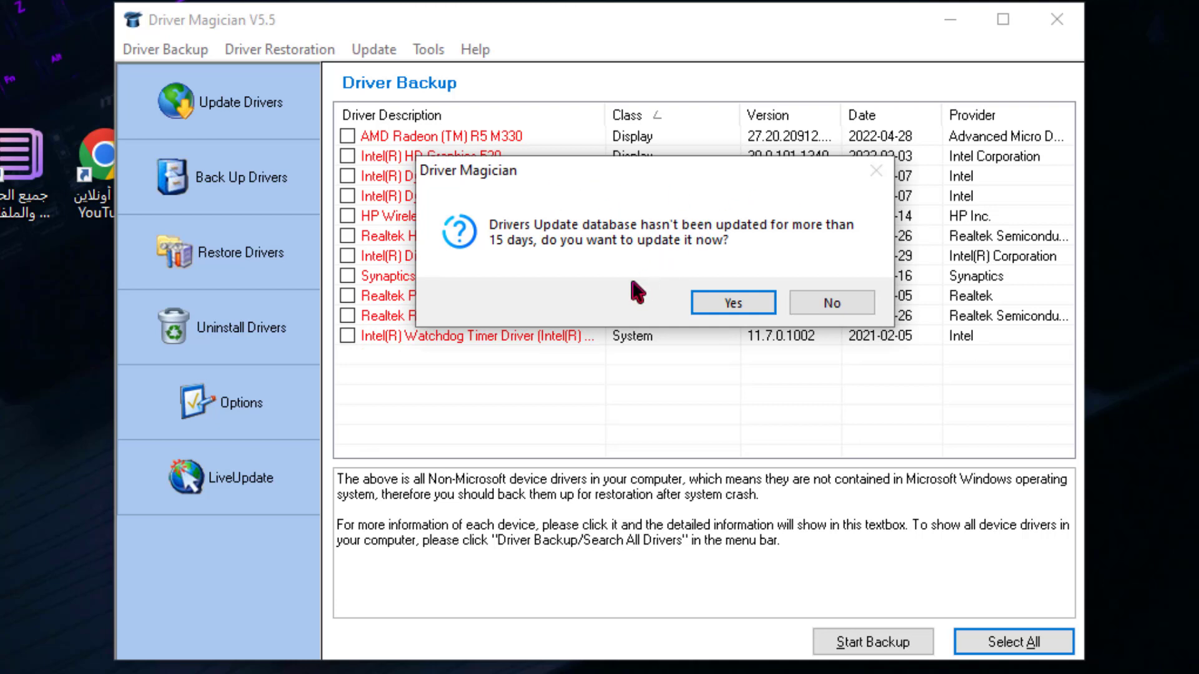
{"action": "left_click", "coordinate": [849, 312]}
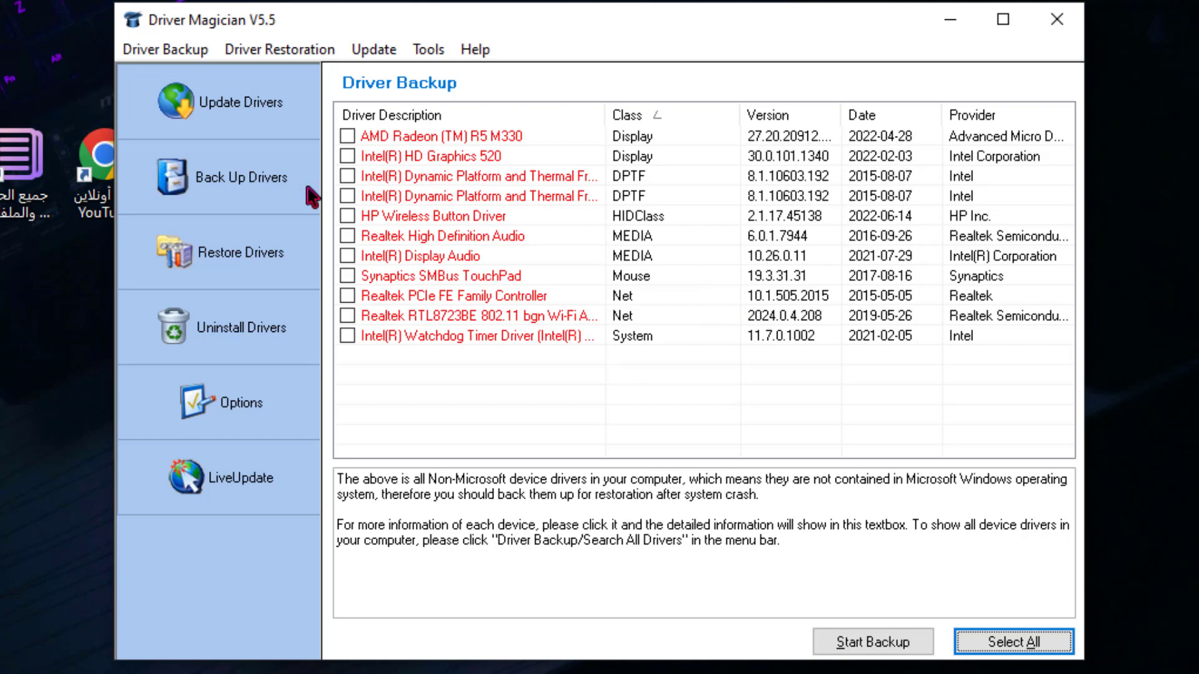
Step: Search for driver updates and browse the supported operating systems, keeping Windows 10 x64 selected
{"action": "left_click", "coordinate": [232, 115]}
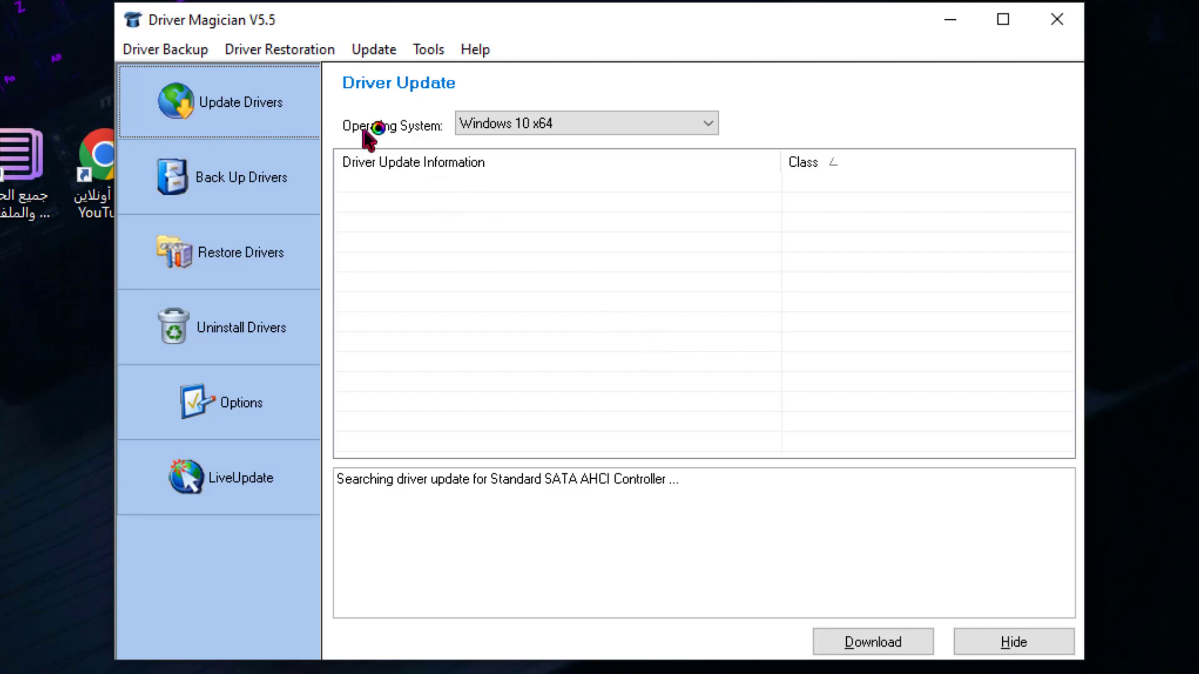
{"action": "left_click", "coordinate": [559, 120]}
{"action": "left_click", "coordinate": [560, 120]}
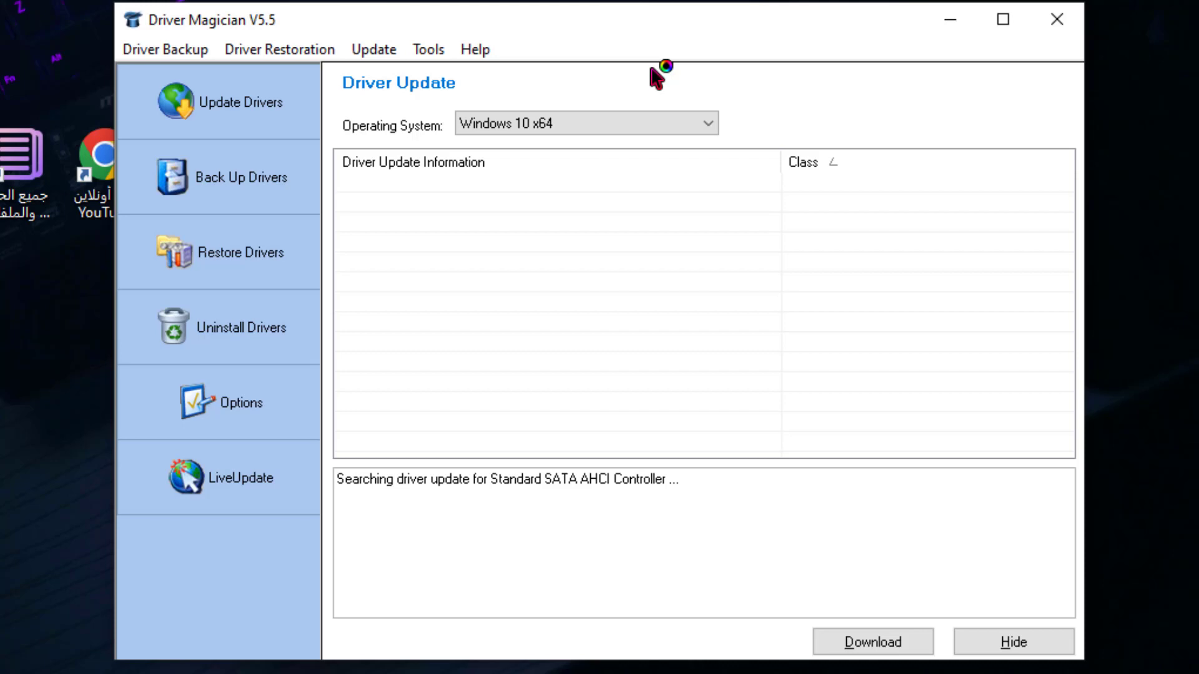
{"action": "left_click", "coordinate": [647, 123]}
{"action": "scroll", "coordinate": [545, 224], "scroll_direction": "up", "scroll_amount": 3}
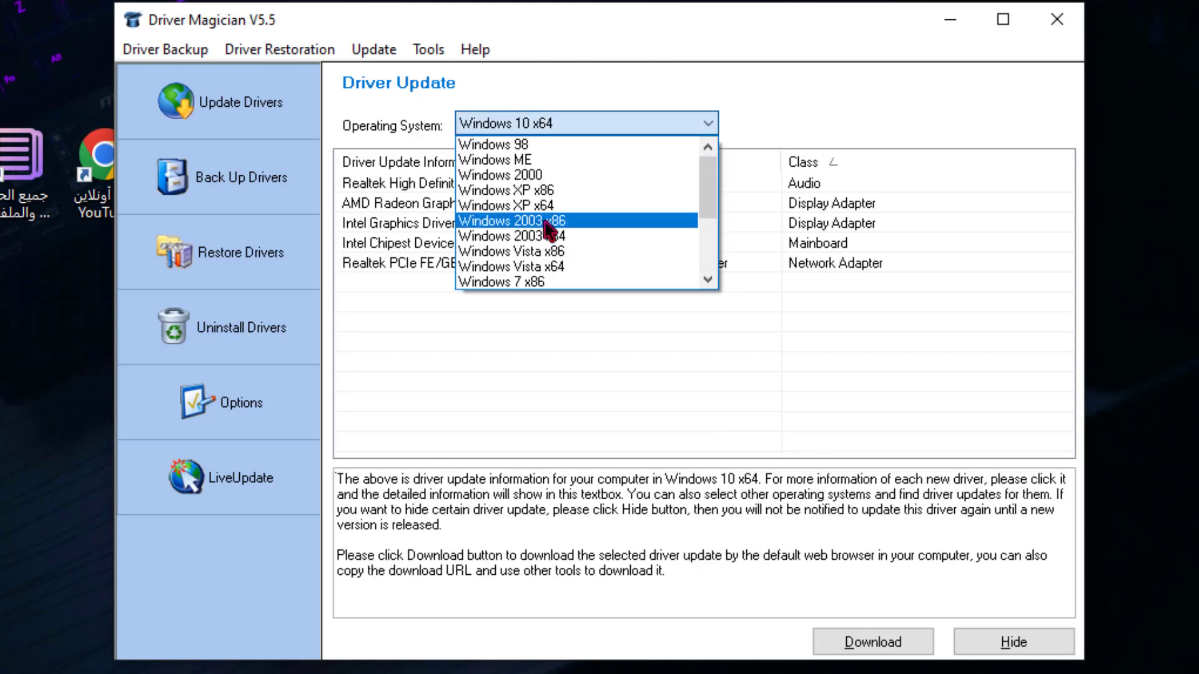
{"action": "scroll", "coordinate": [549, 230], "scroll_direction": "down", "scroll_amount": 3}
{"action": "scroll", "coordinate": [537, 218], "scroll_direction": "up", "scroll_amount": 1}
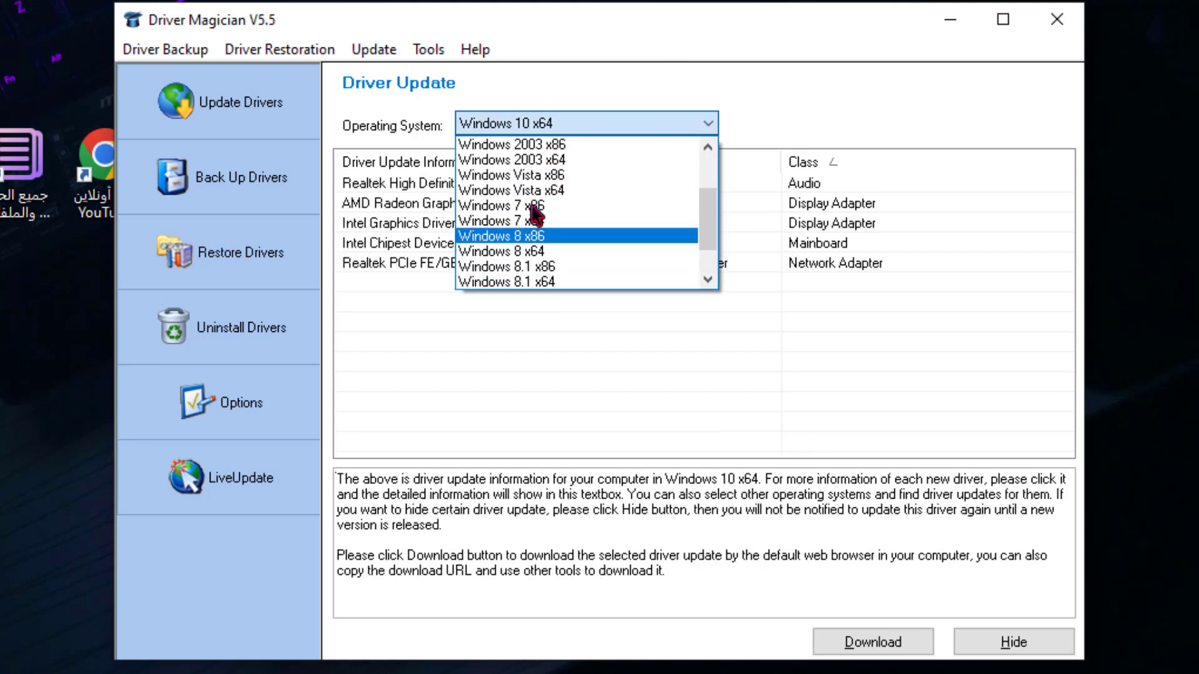
{"action": "scroll", "coordinate": [531, 250], "scroll_direction": "down", "scroll_amount": 1}
{"action": "scroll", "coordinate": [522, 249], "scroll_direction": "up", "scroll_amount": 3}
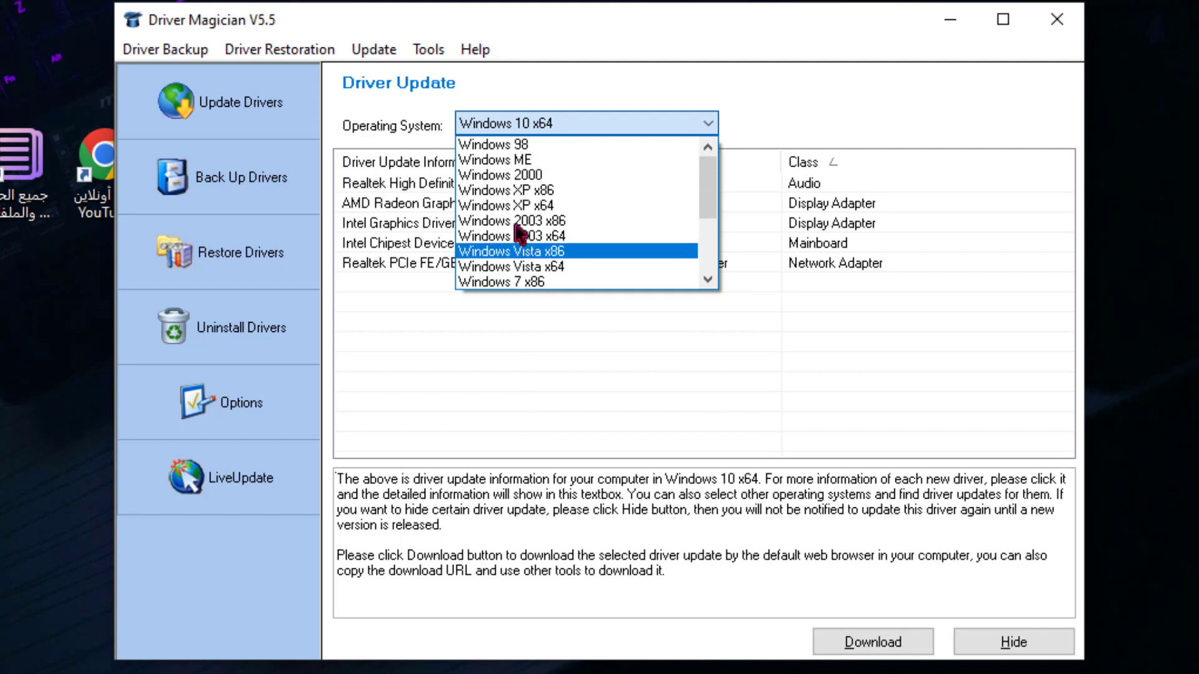
{"action": "scroll", "coordinate": [519, 238], "scroll_direction": "down", "scroll_amount": 3}
{"action": "left_click", "coordinate": [528, 262]}
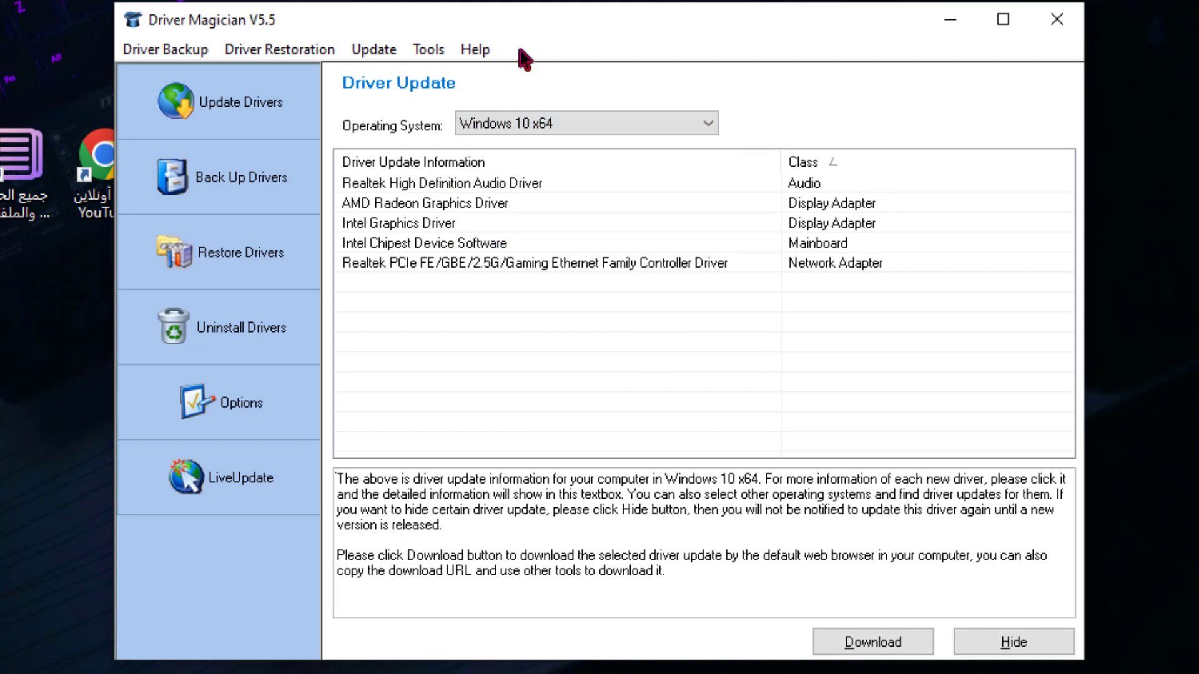
Step: Sort the available driver updates by name, examine the details of individual drivers, and reverse the sort order
{"action": "left_click", "coordinate": [403, 165]}
{"action": "left_click", "coordinate": [434, 188]}
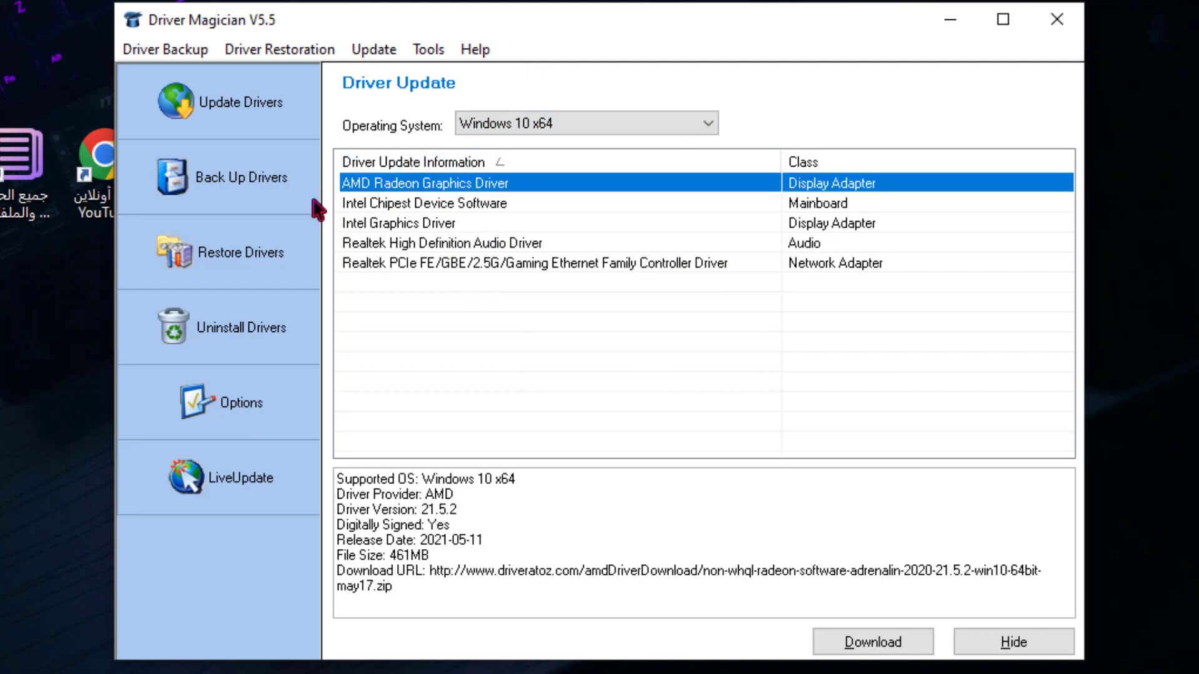
{"action": "left_click", "coordinate": [437, 203]}
{"action": "key", "text": "Down"}
{"action": "key", "text": "Down"}
{"action": "key", "text": "Down"}
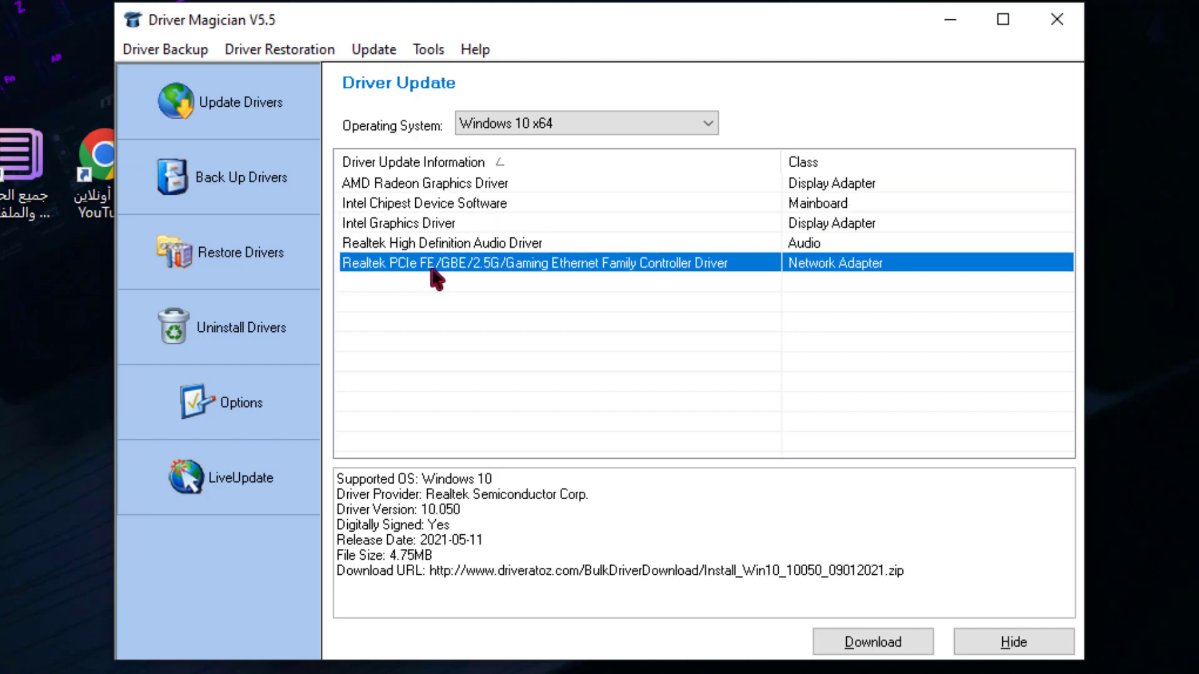
{"action": "left_click", "coordinate": [436, 243]}
{"action": "left_click", "coordinate": [432, 204]}
{"action": "left_click", "coordinate": [436, 166]}
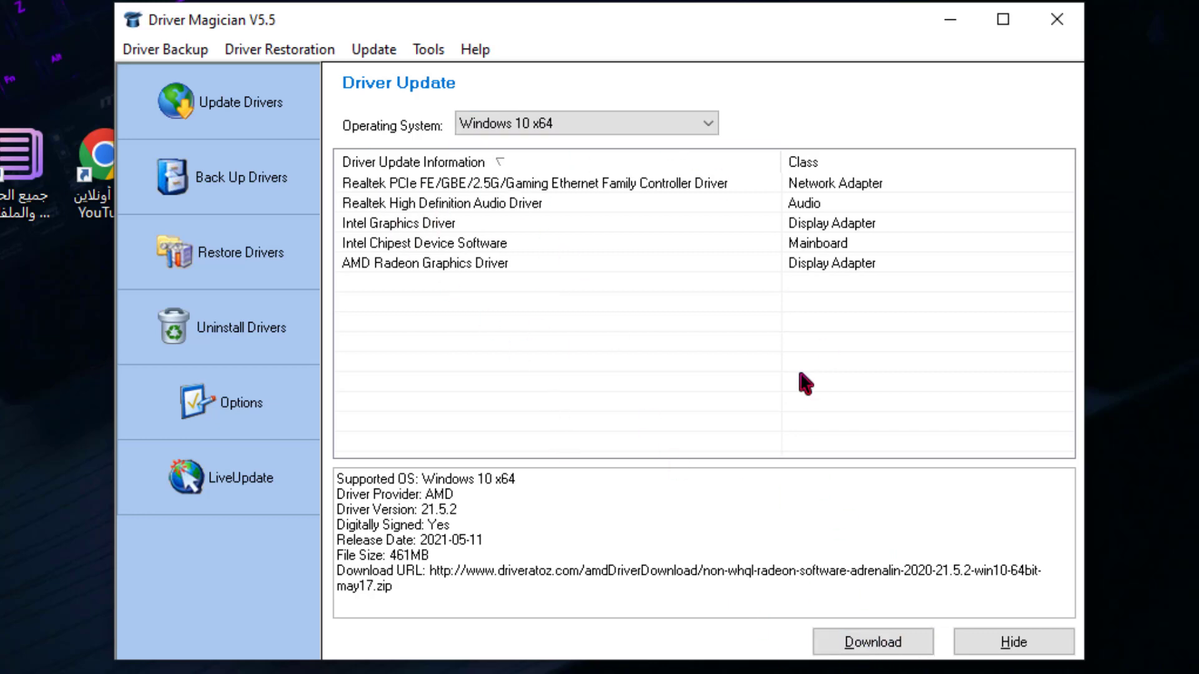
Step: Back up all listed drivers to the Desktop and move the Drivers Backup folder out of the desktop's icon column
{"action": "left_click", "coordinate": [269, 181]}
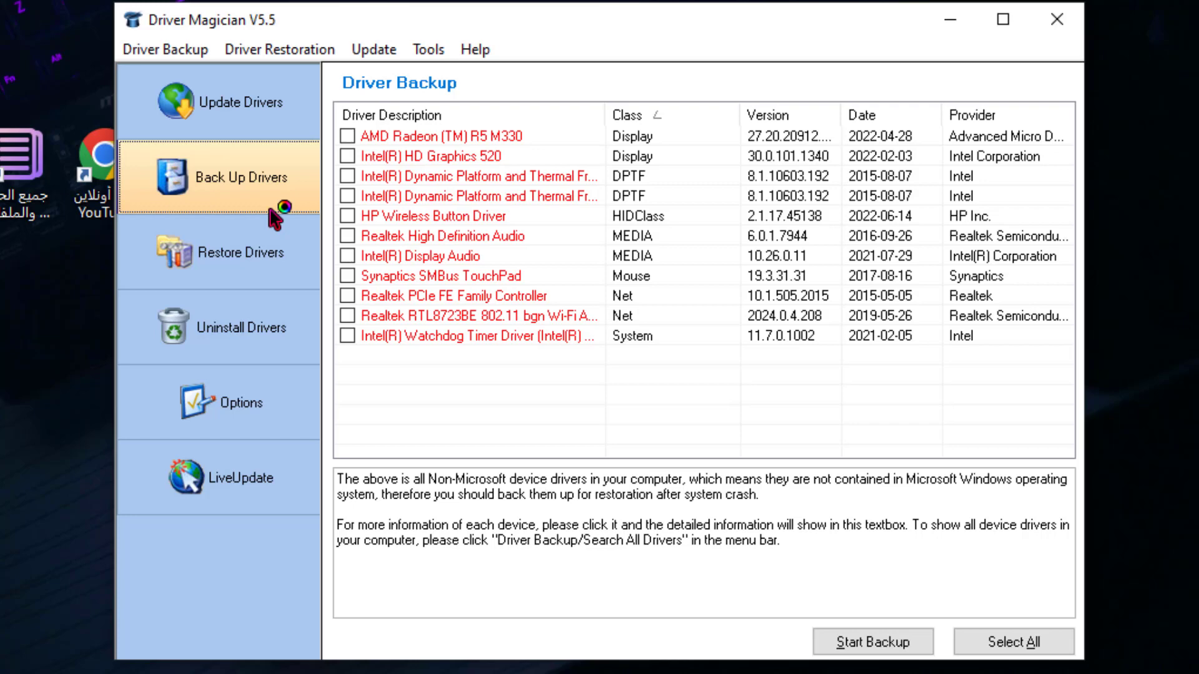
{"action": "left_click", "coordinate": [236, 173]}
{"action": "left_click", "coordinate": [1014, 649]}
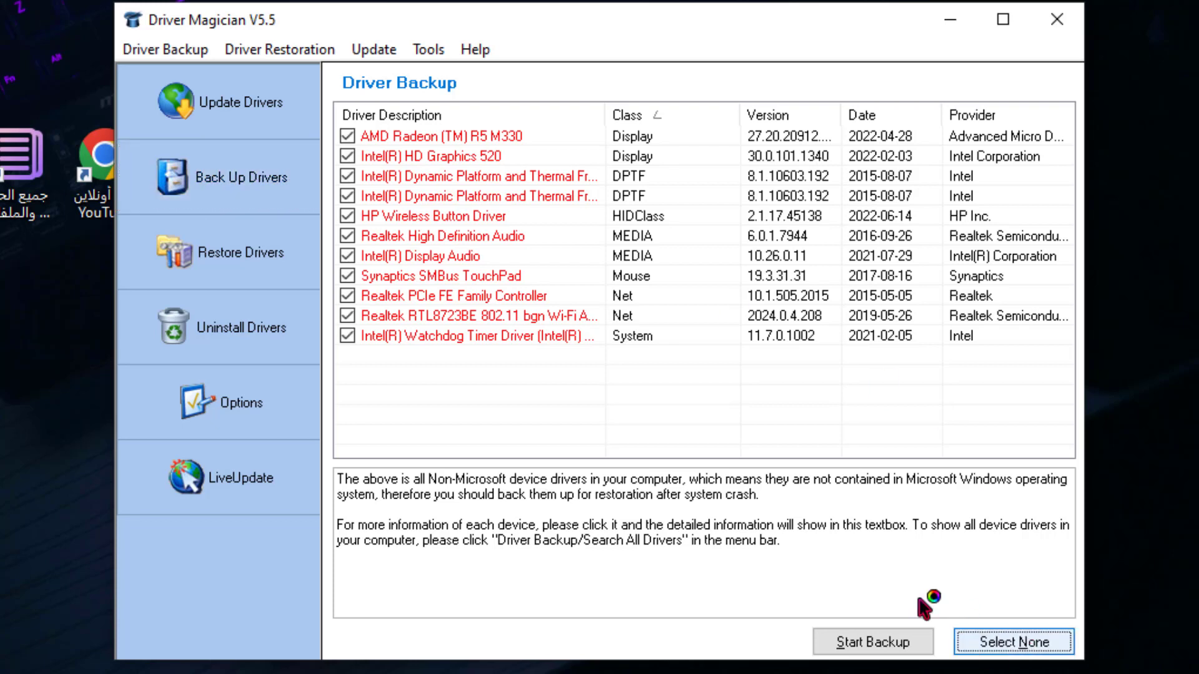
{"action": "left_click", "coordinate": [870, 643]}
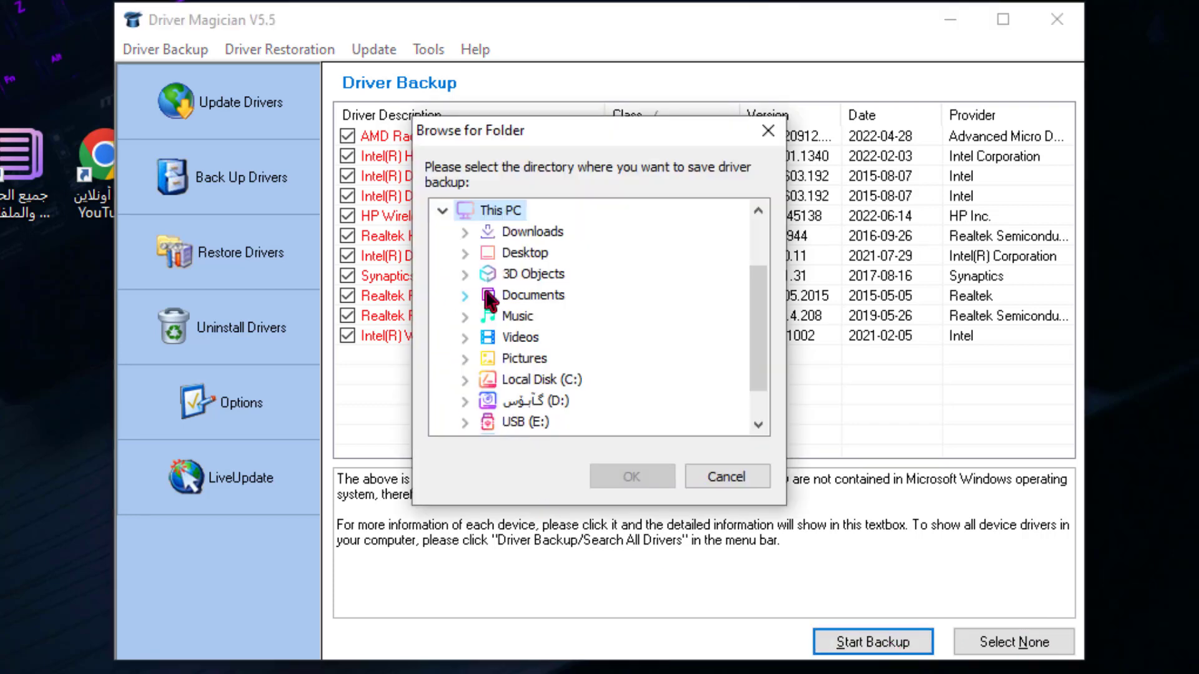
{"action": "left_click", "coordinate": [530, 260]}
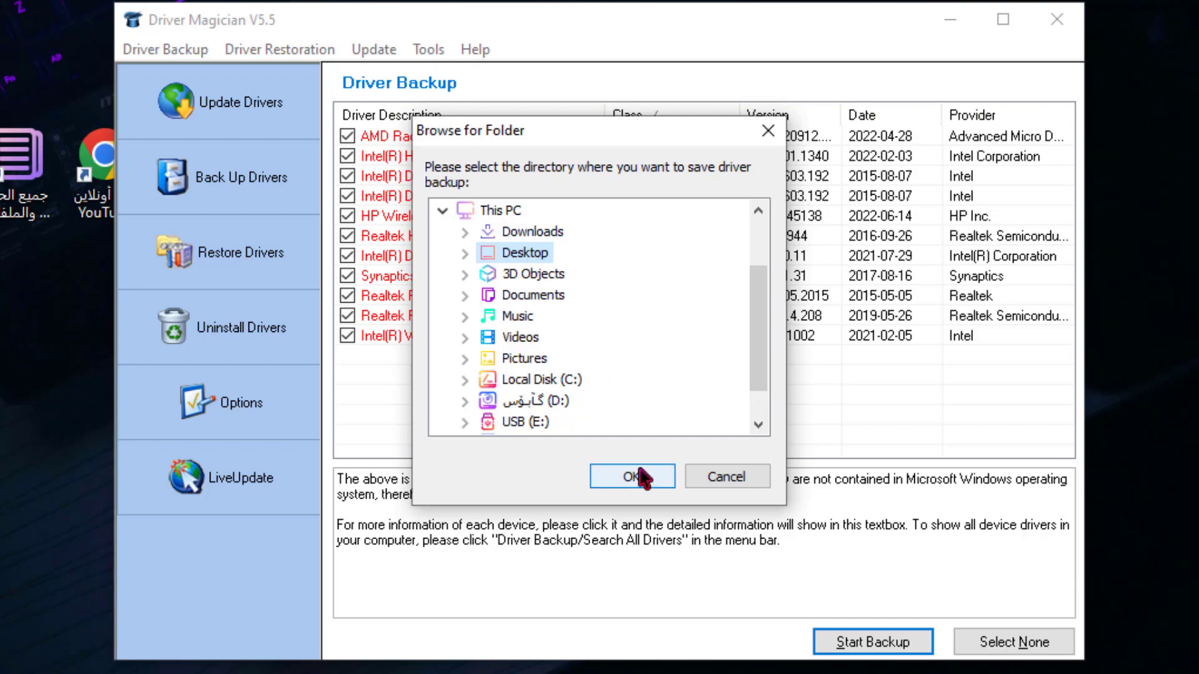
{"action": "left_click", "coordinate": [636, 477]}
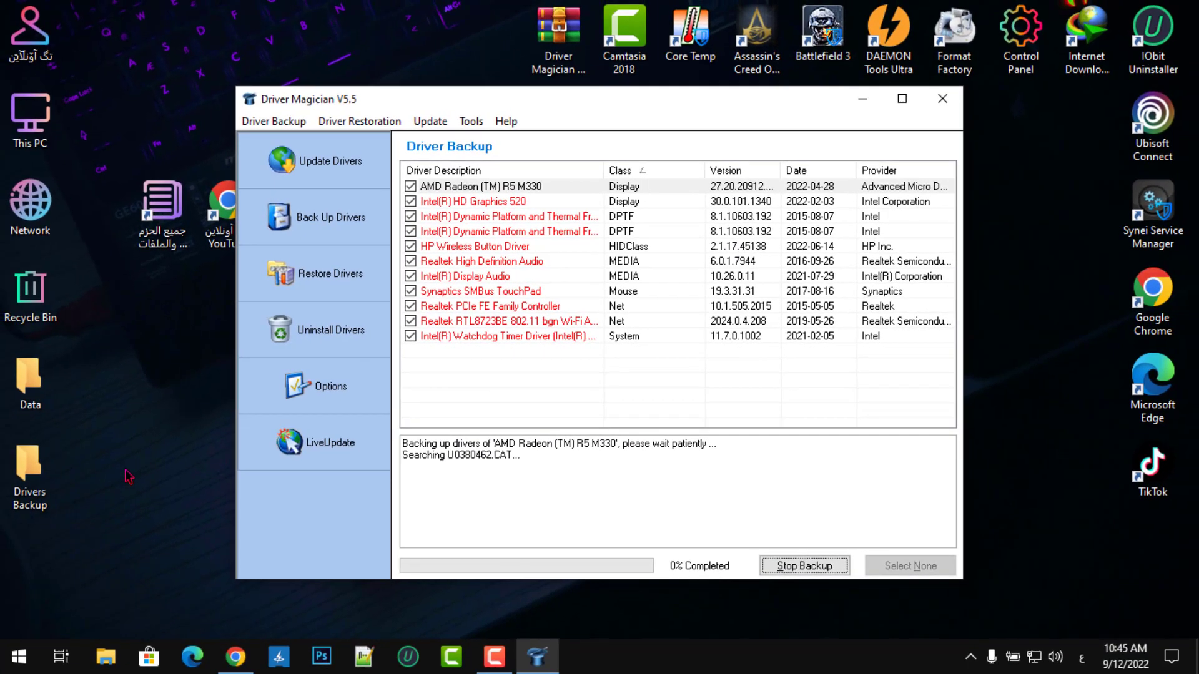
{"action": "left_click_drag", "start_coordinate": [31, 485], "coordinate": [97, 474]}
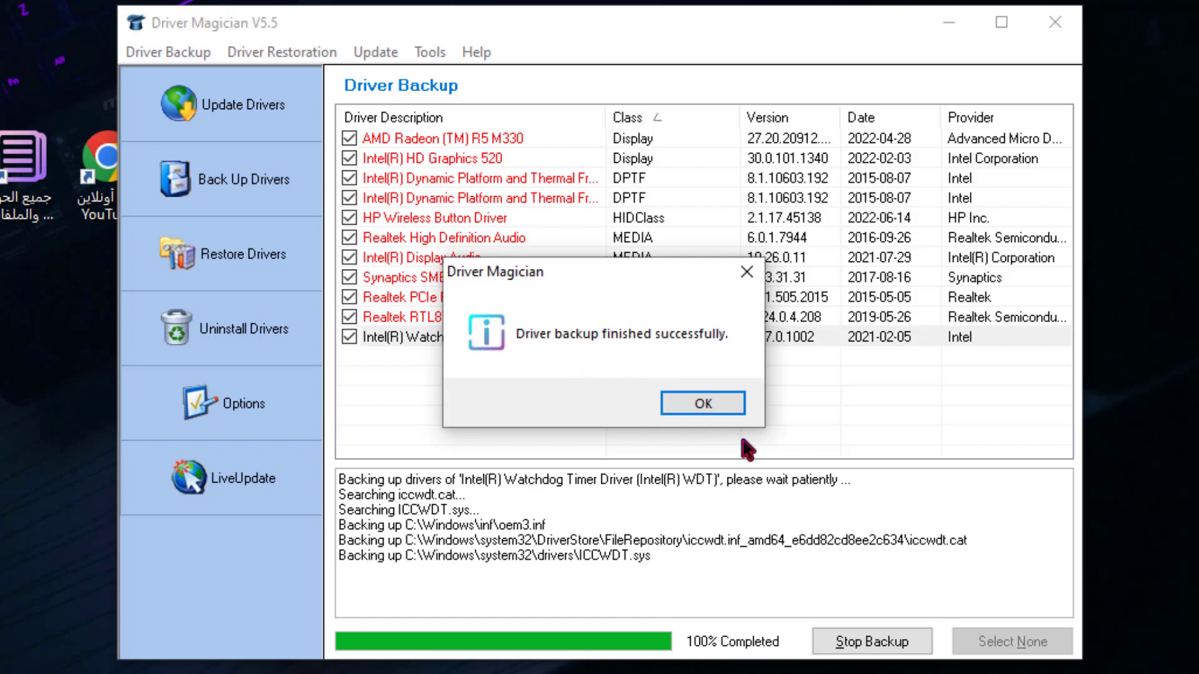
{"action": "left_click", "coordinate": [702, 403]}
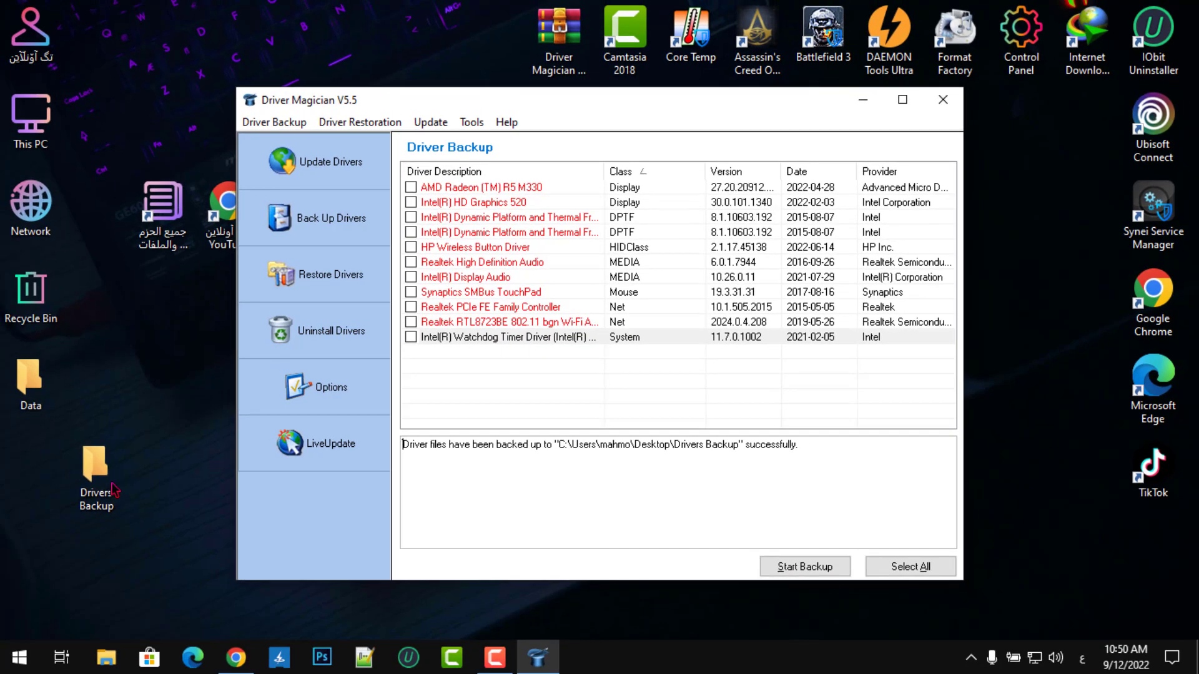
Step: Open the Drivers Backup folder from the desktop and examine the driver folders it contains
{"action": "left_click", "coordinate": [103, 472]}
{"action": "double_click", "coordinate": [107, 467]}
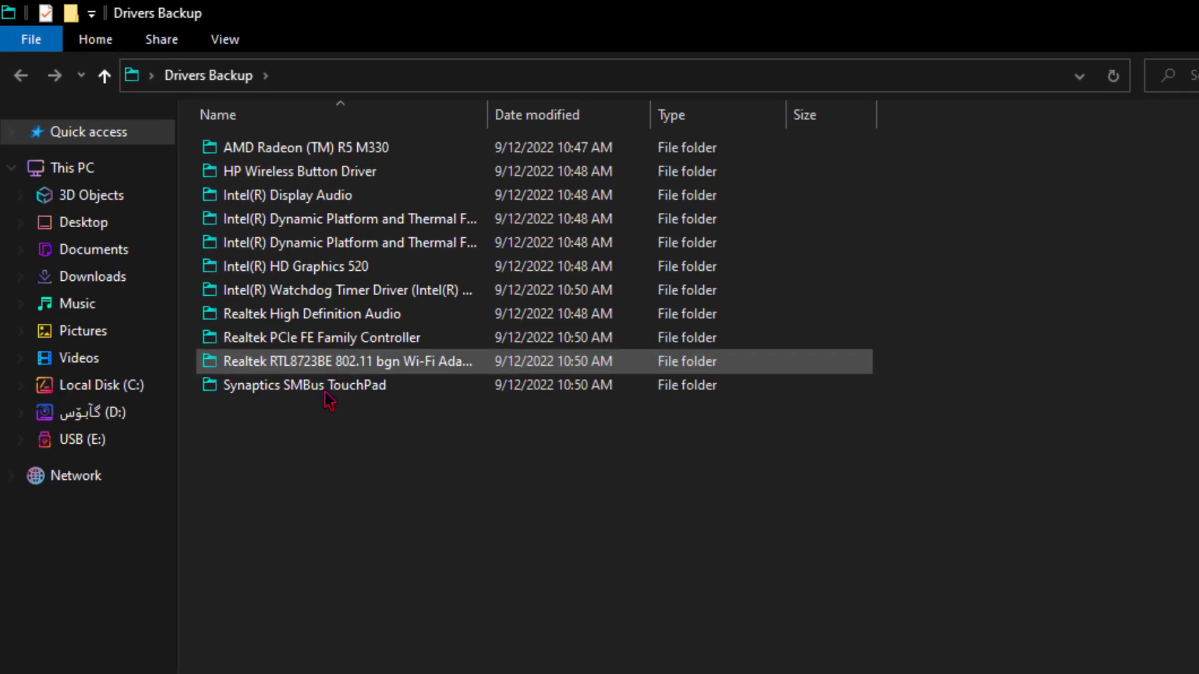
{"action": "left_click_drag", "start_coordinate": [445, 552], "coordinate": [281, 160]}
{"action": "left_click", "coordinate": [392, 511]}
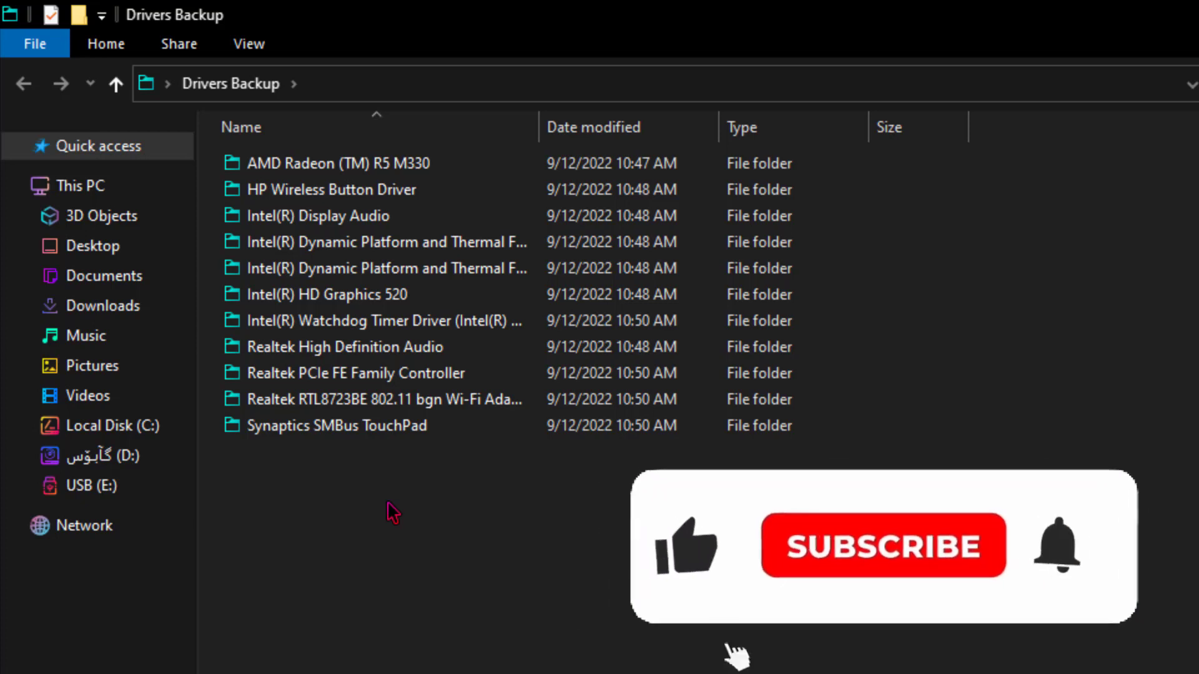
Step: Examine the individual driver folders in Drivers Backup, from AMD Radeon (TM) R5 M330 to Synaptics SMBus TouchPad, and return to the desktop
{"action": "left_click", "coordinate": [268, 164]}
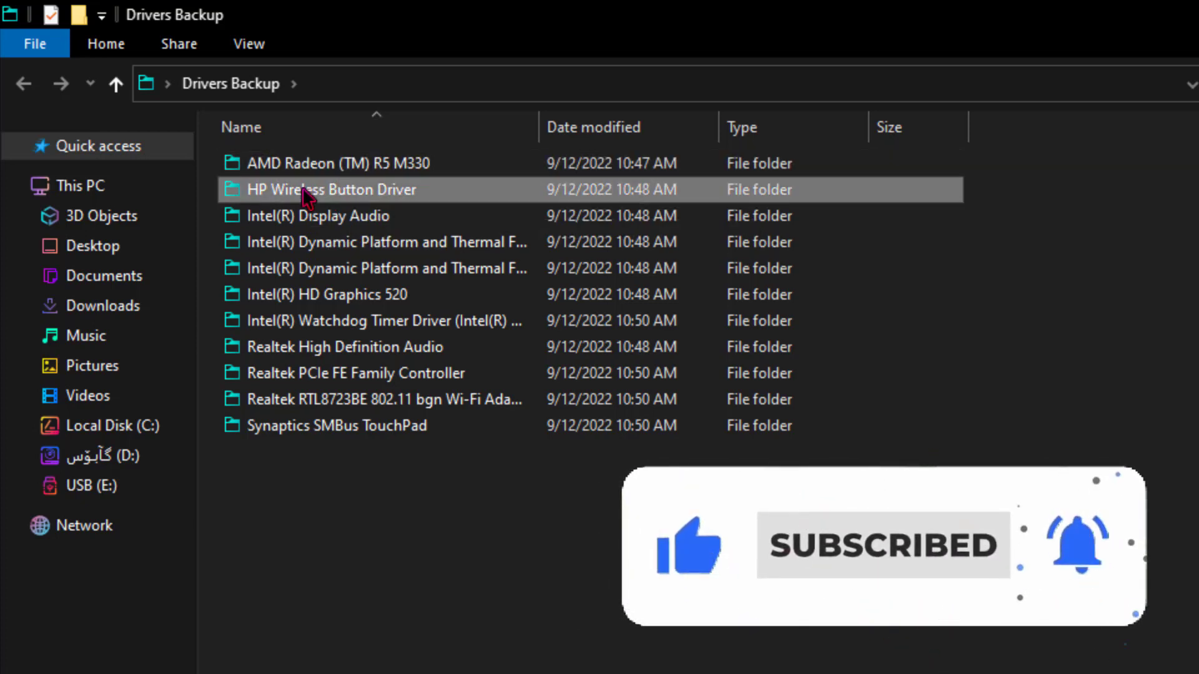
{"action": "left_click", "coordinate": [320, 429]}
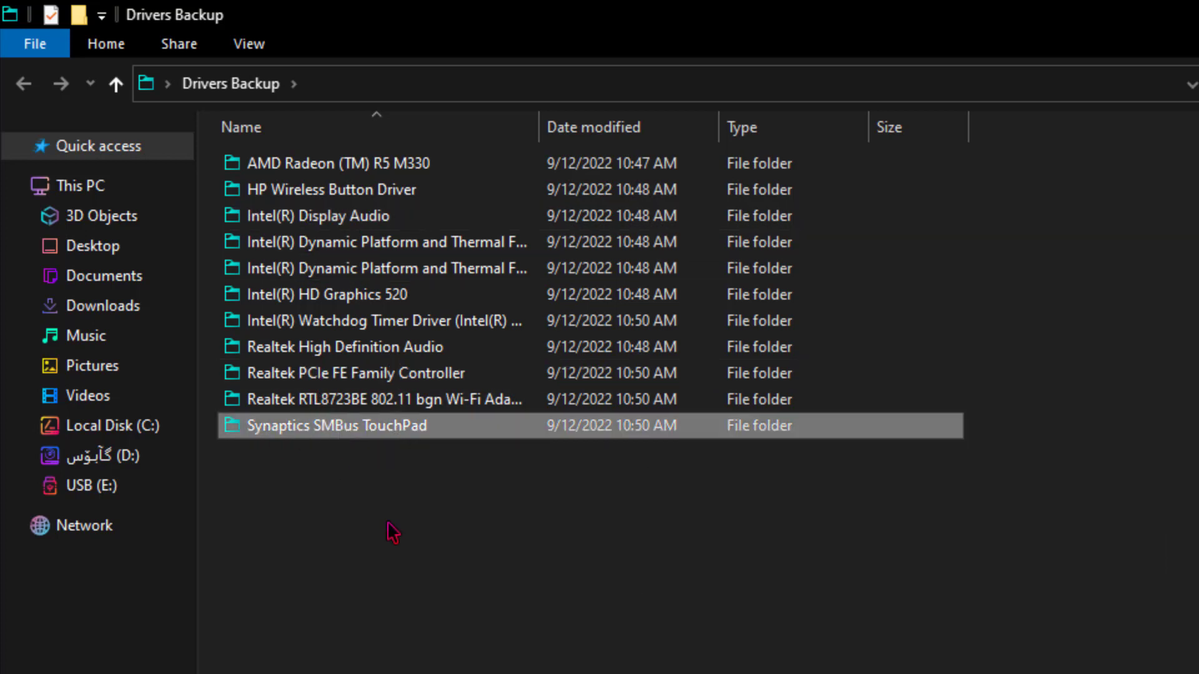
{"action": "left_click", "coordinate": [326, 403]}
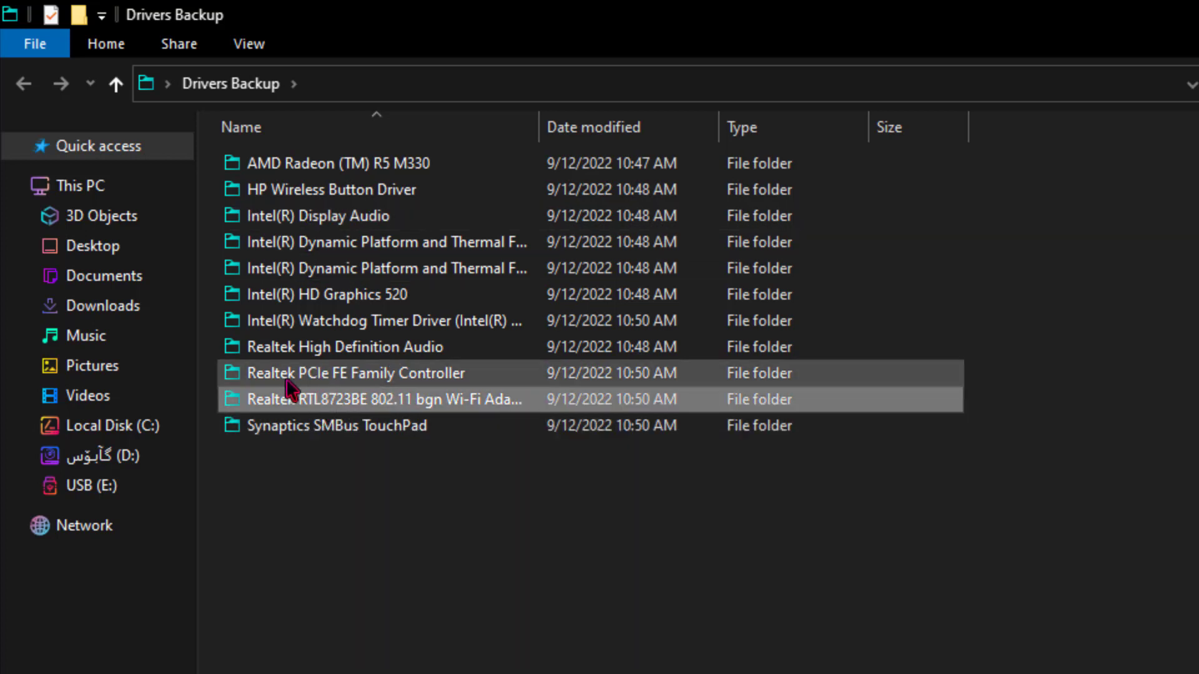
{"action": "left_click", "coordinate": [320, 375]}
{"action": "left_click", "coordinate": [316, 321]}
{"action": "left_click", "coordinate": [316, 349]}
{"action": "left_click", "coordinate": [318, 321]}
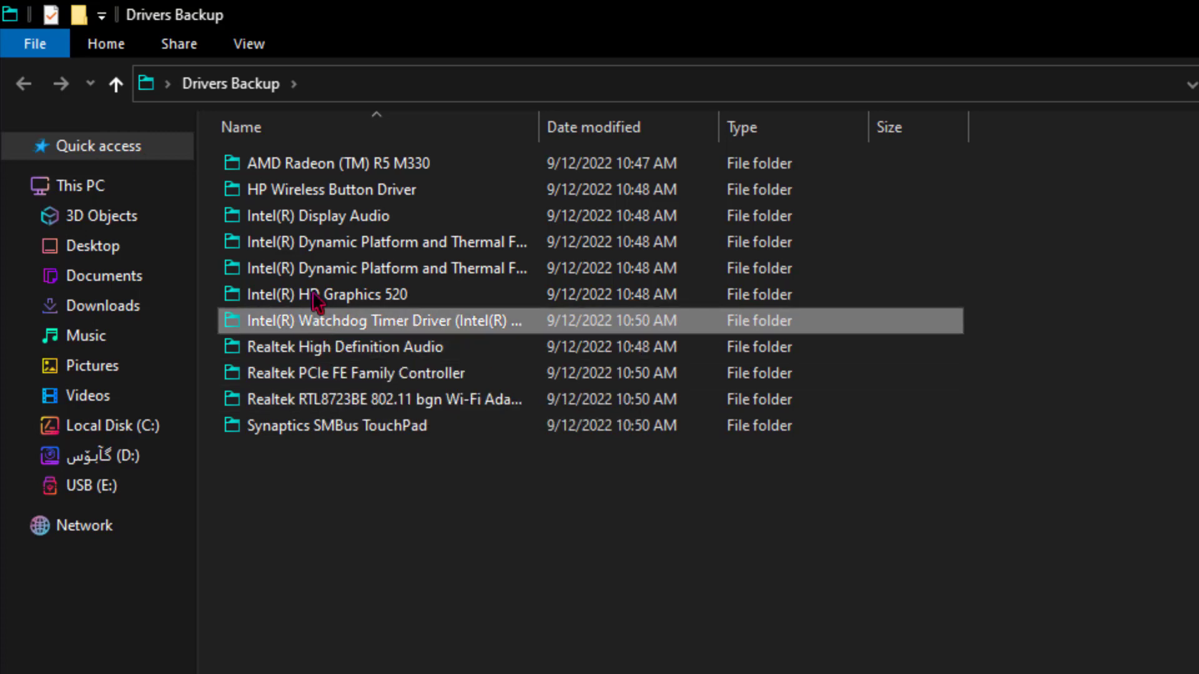
{"action": "left_click", "coordinate": [313, 271]}
{"action": "left_click", "coordinate": [313, 219]}
{"action": "left_click", "coordinate": [311, 191]}
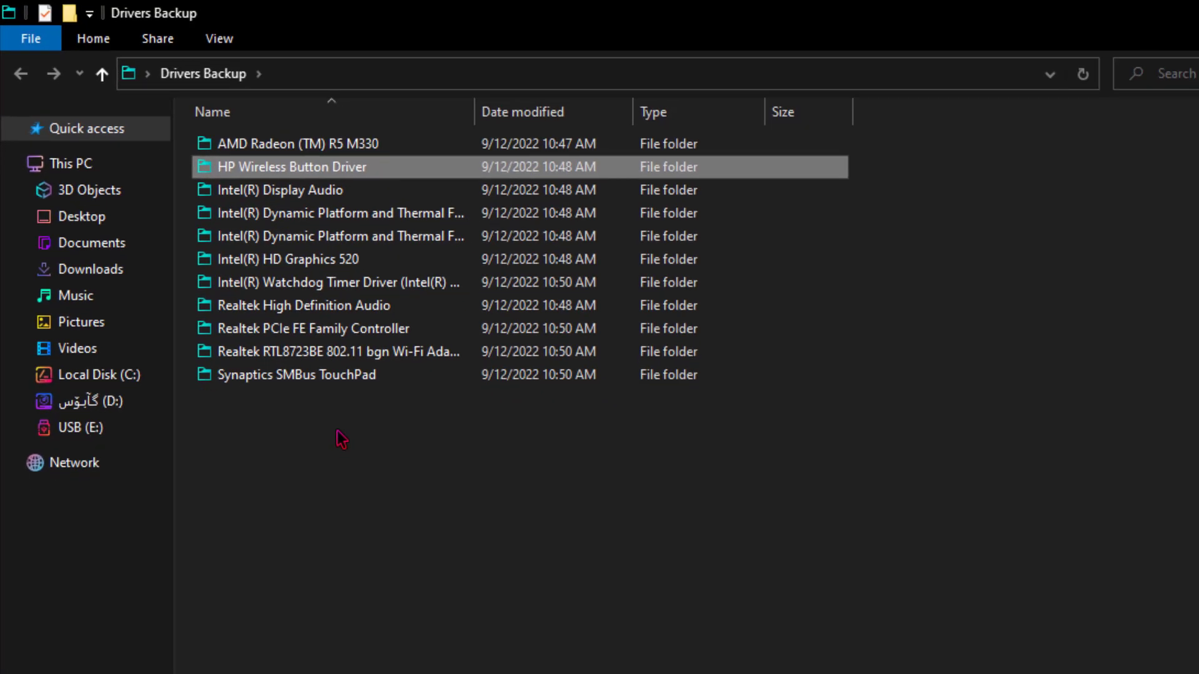
{"action": "left_click", "coordinate": [1103, 9]}
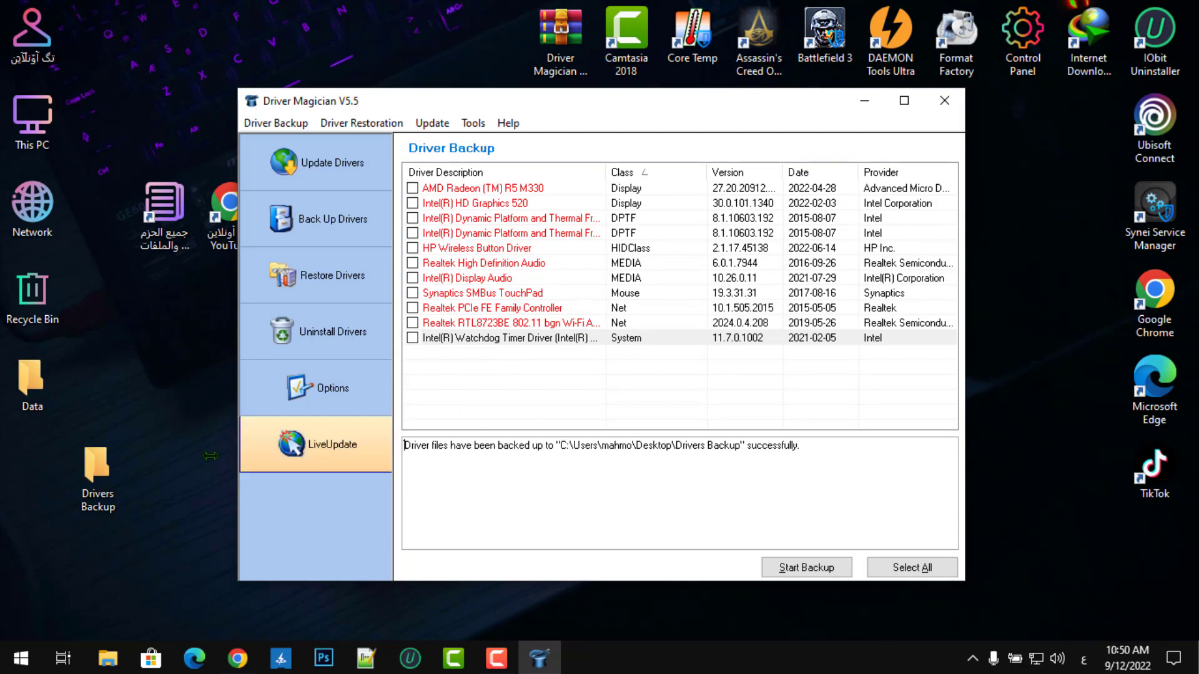
Step: Reopen the Drivers Backup folder to review all its driver folders, close it, and move its desktop icon beside the Data folder
{"action": "double_click", "coordinate": [106, 475]}
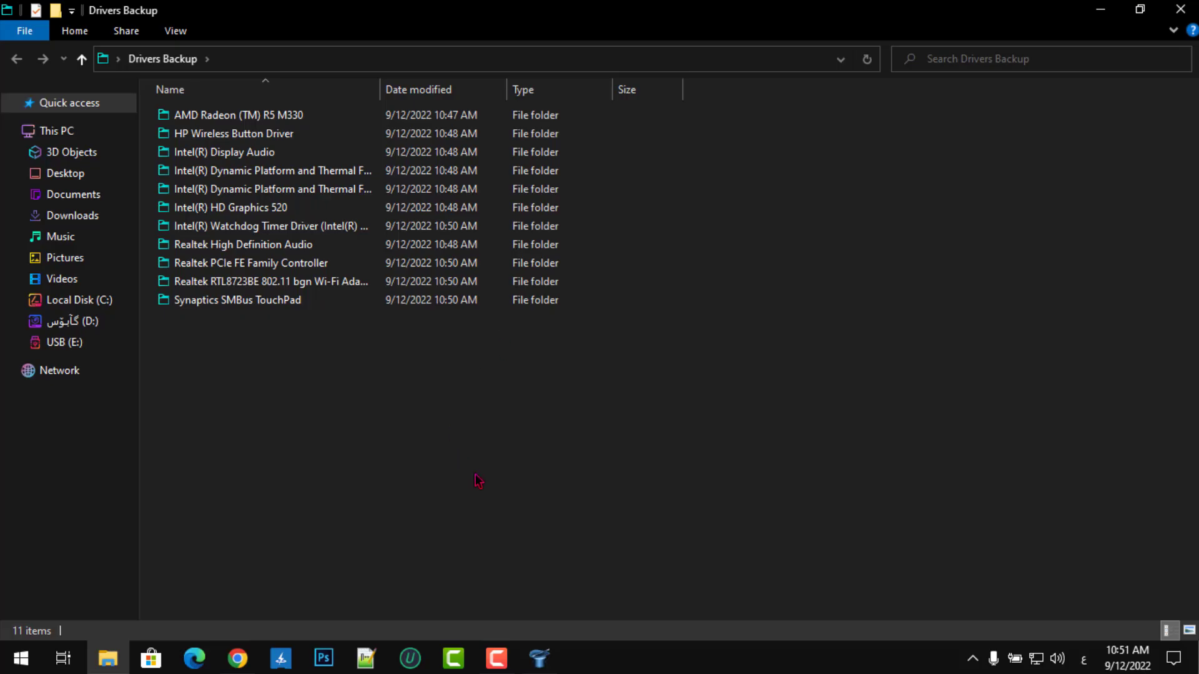
{"action": "left_click_drag", "start_coordinate": [474, 474], "coordinate": [174, 115]}
{"action": "left_click", "coordinate": [441, 406]}
{"action": "left_click_drag", "start_coordinate": [356, 420], "coordinate": [178, 115]}
{"action": "left_click", "coordinate": [294, 366]}
{"action": "left_click_drag", "start_coordinate": [418, 468], "coordinate": [182, 118]}
{"action": "left_click", "coordinate": [320, 428]}
{"action": "left_click", "coordinate": [1180, 8]}
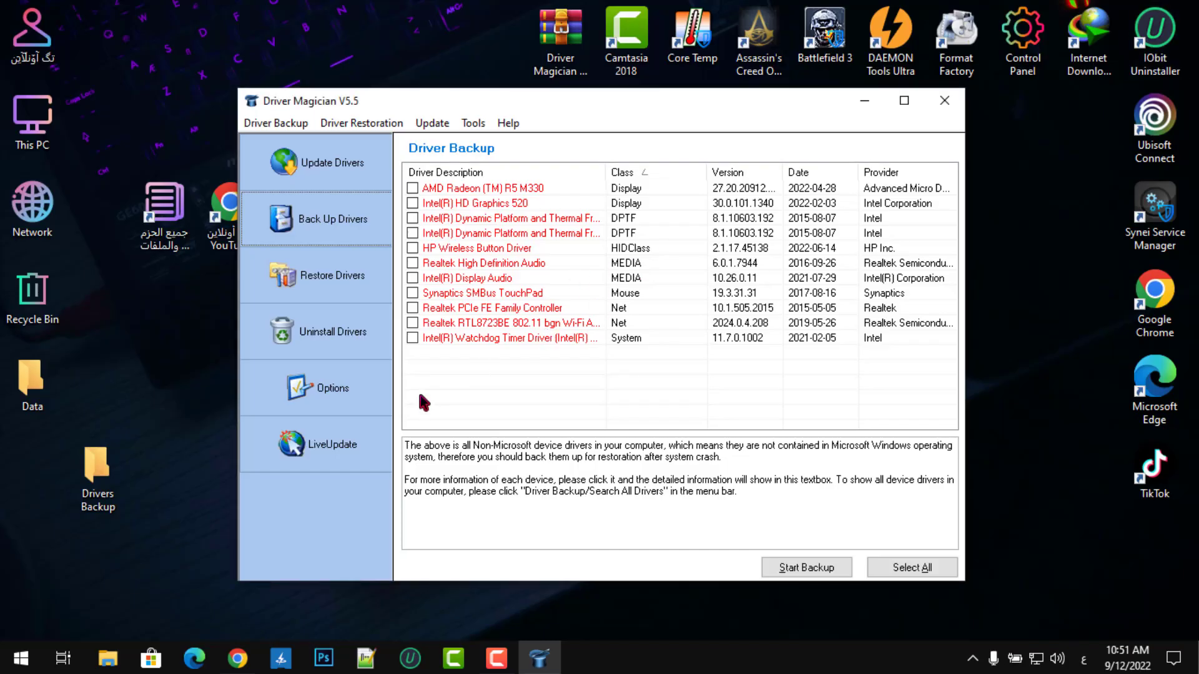
{"action": "left_click_drag", "start_coordinate": [110, 506], "coordinate": [110, 433]}
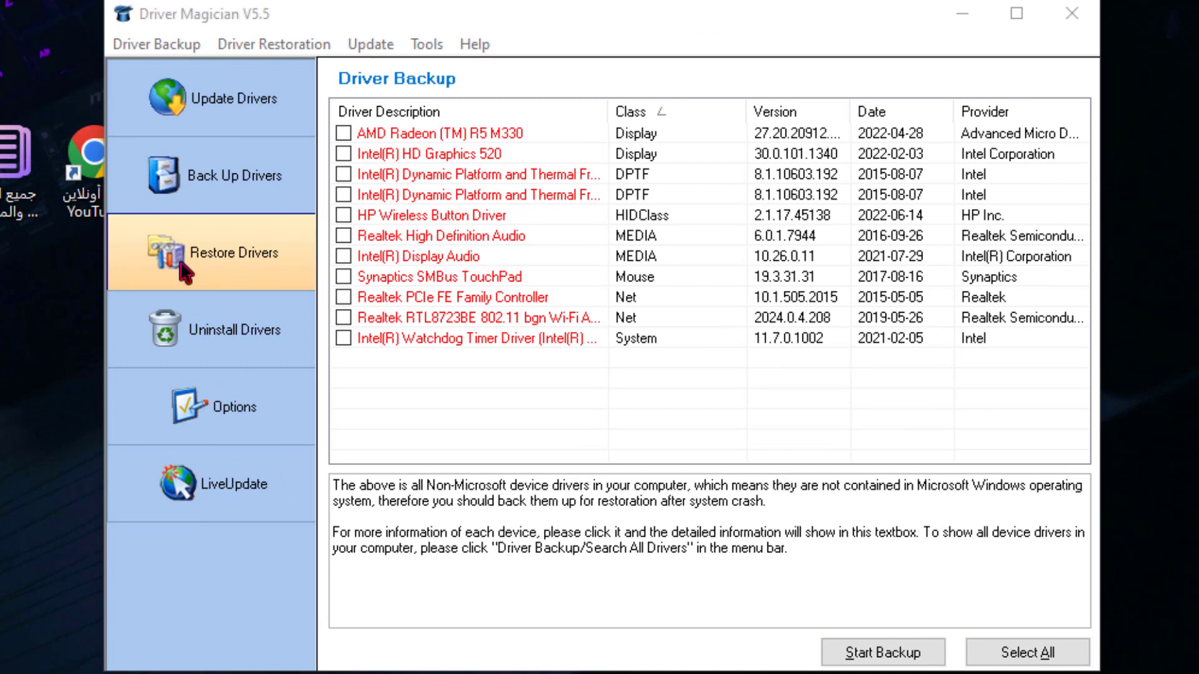
Step: Load the backed-up drivers for restoration, choosing the Drivers Backup folder on the Desktop instead of accepting the detected location
{"action": "left_click", "coordinate": [190, 269]}
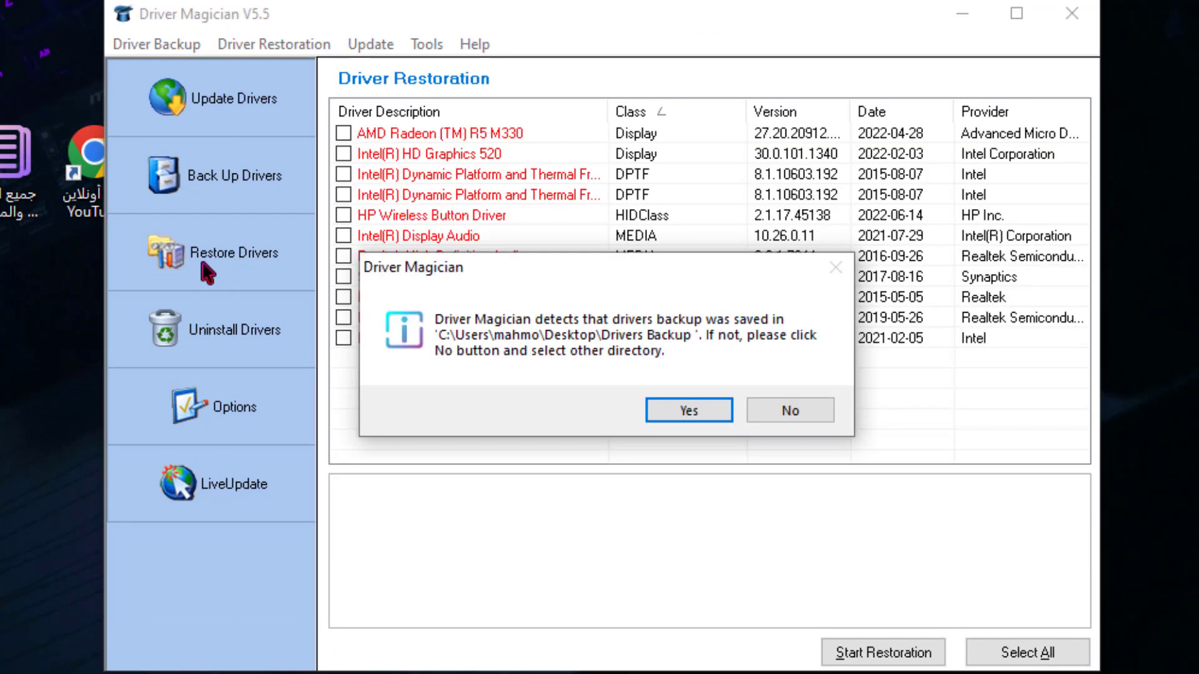
{"action": "left_click", "coordinate": [790, 411]}
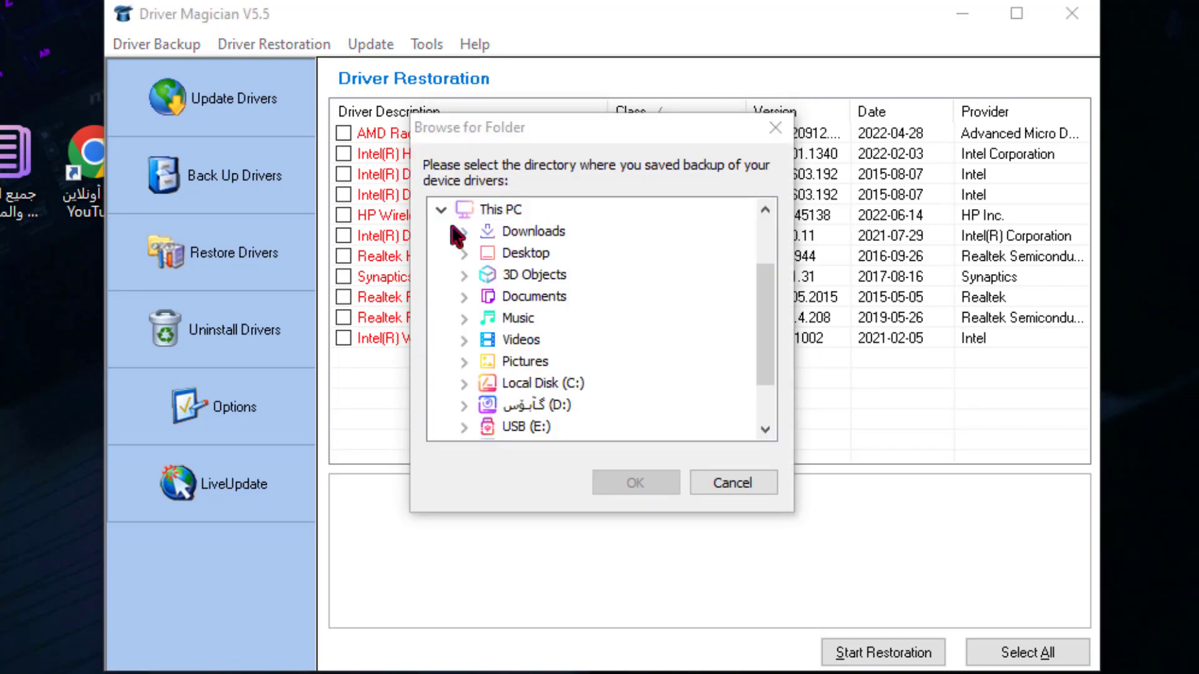
{"action": "left_click", "coordinate": [528, 253]}
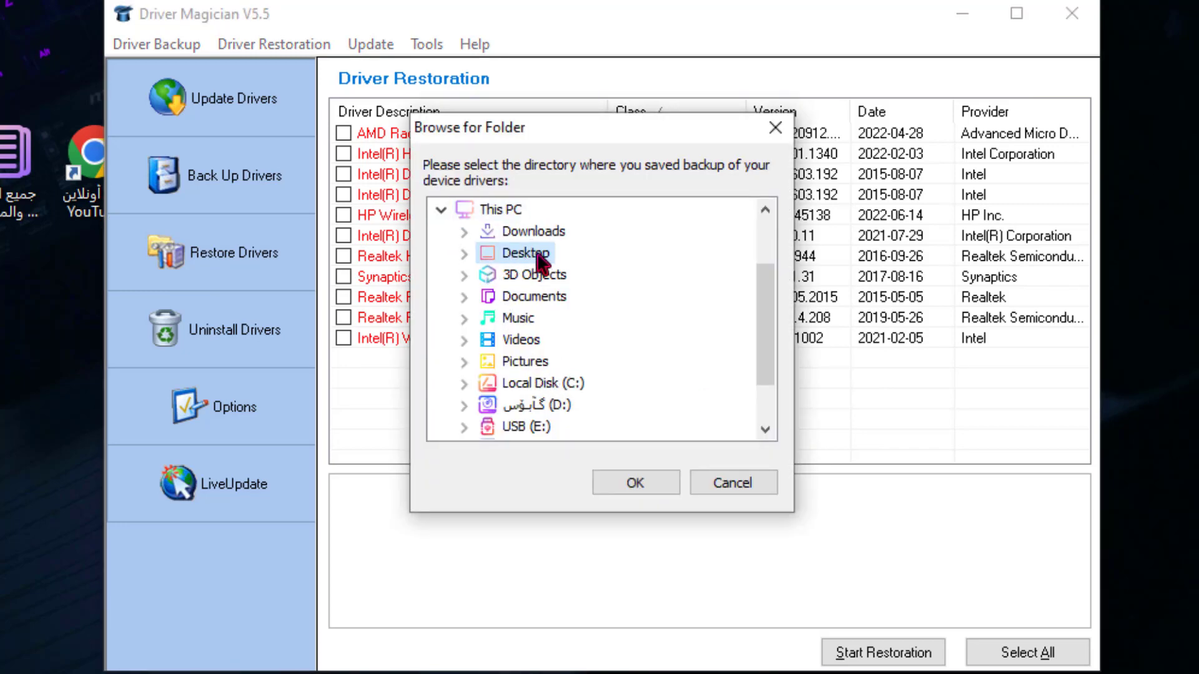
{"action": "double_click", "coordinate": [528, 253]}
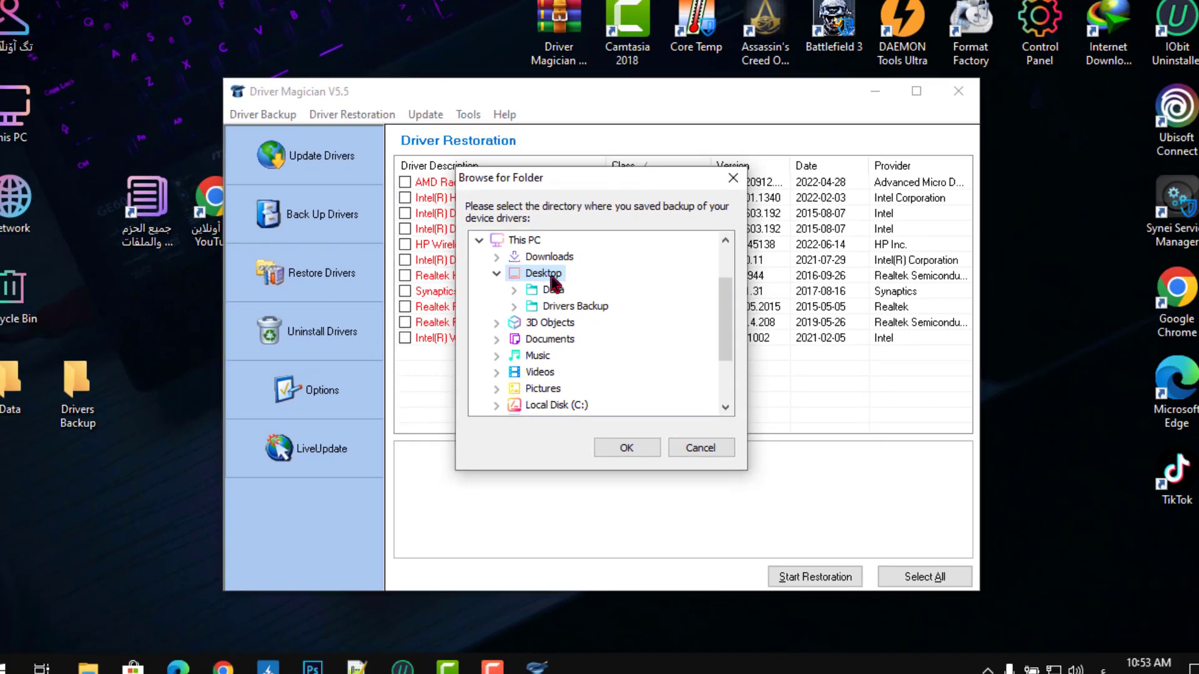
{"action": "left_click", "coordinate": [583, 306]}
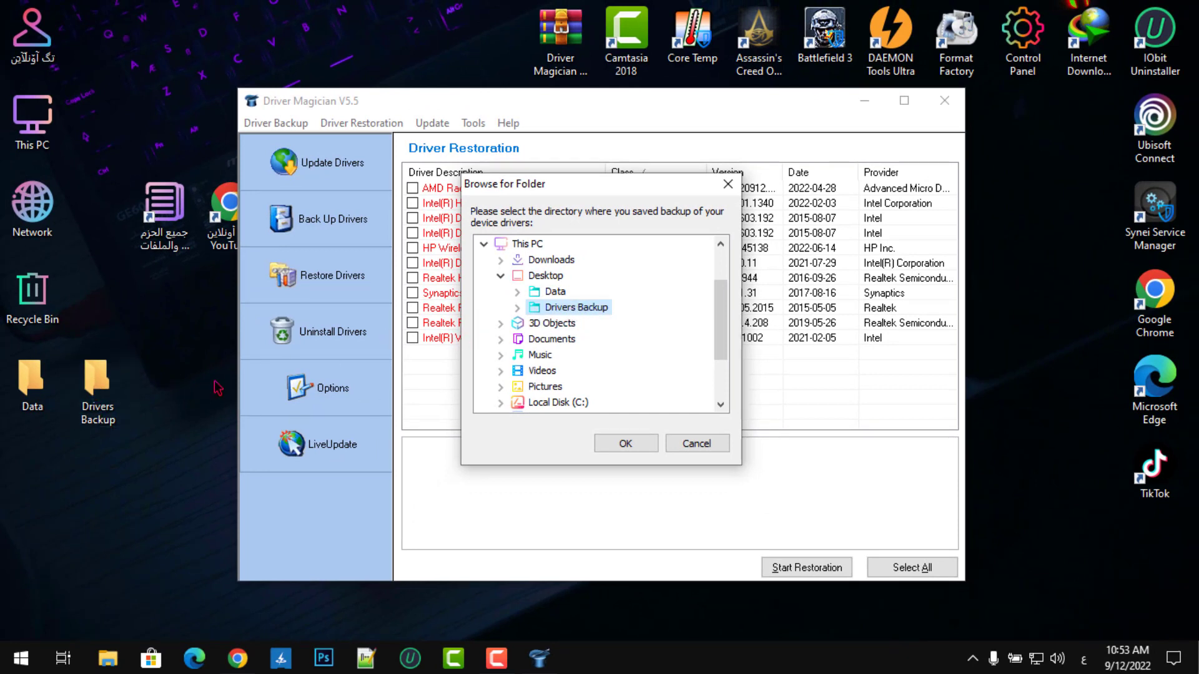
{"action": "left_click", "coordinate": [517, 309]}
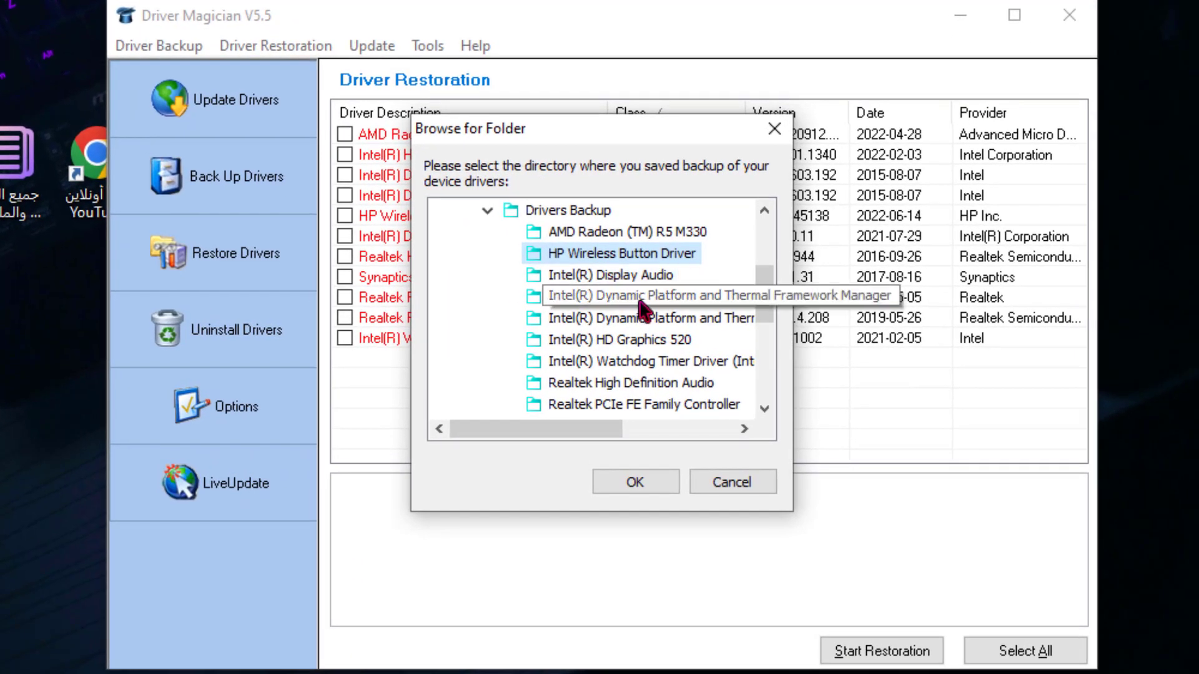
{"action": "left_click", "coordinate": [488, 211]}
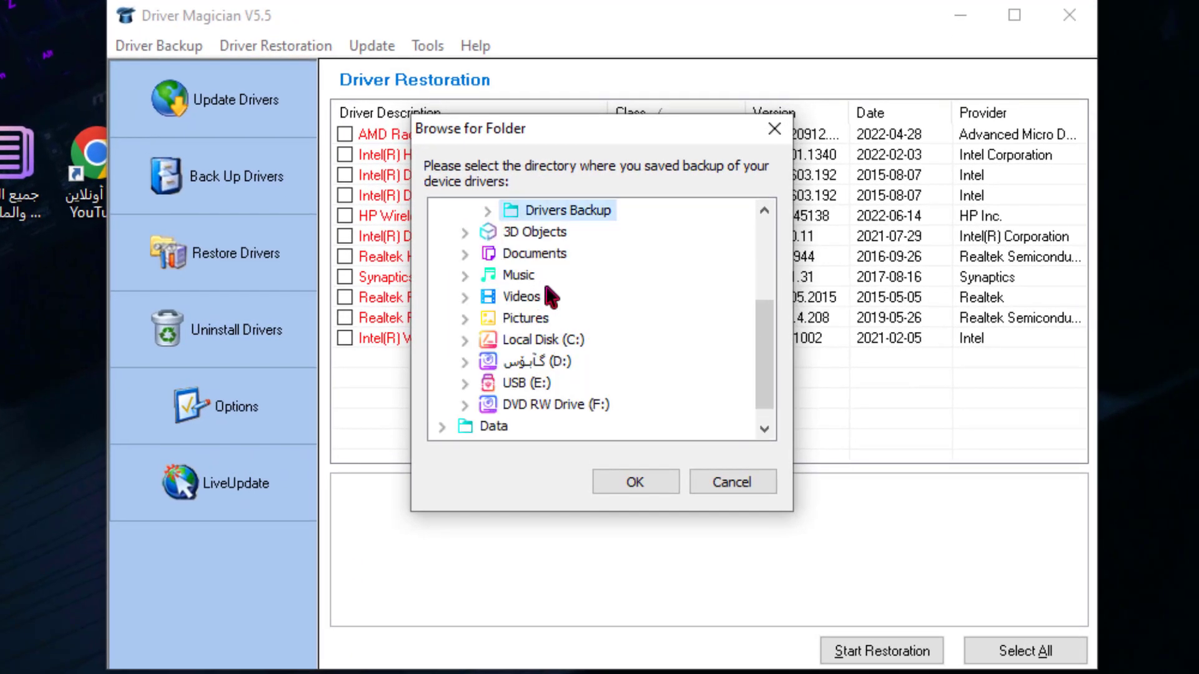
{"action": "scroll", "coordinate": [562, 294], "scroll_direction": "up", "scroll_amount": 1}
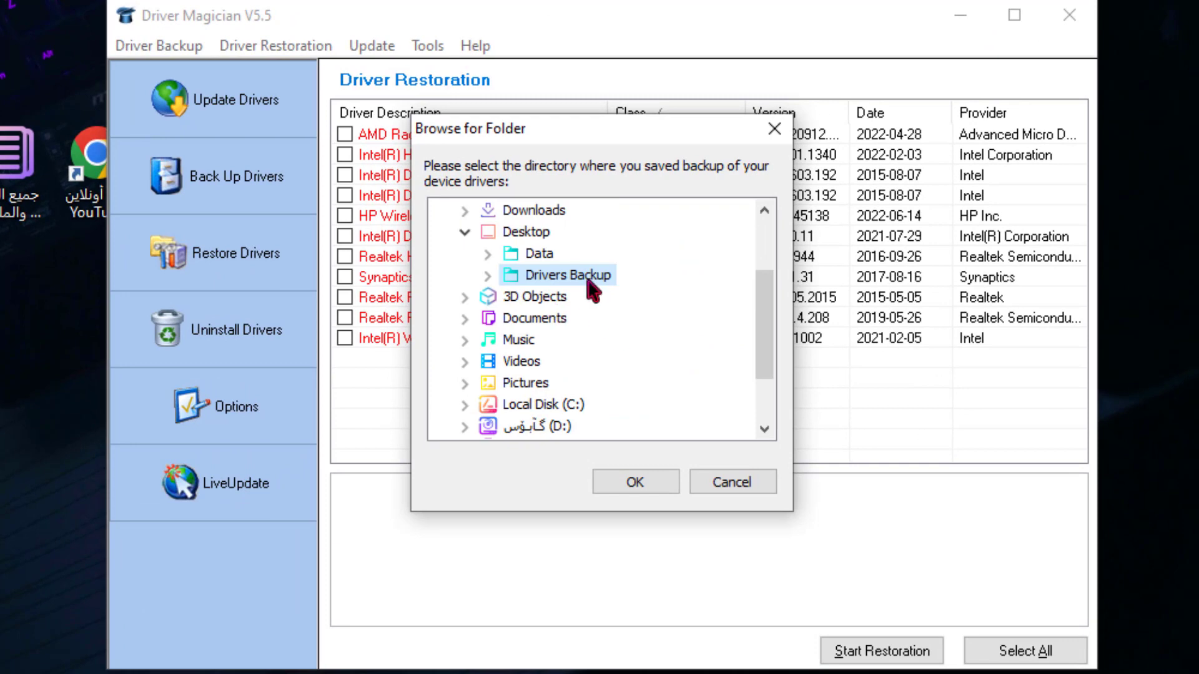
{"action": "left_click", "coordinate": [635, 485]}
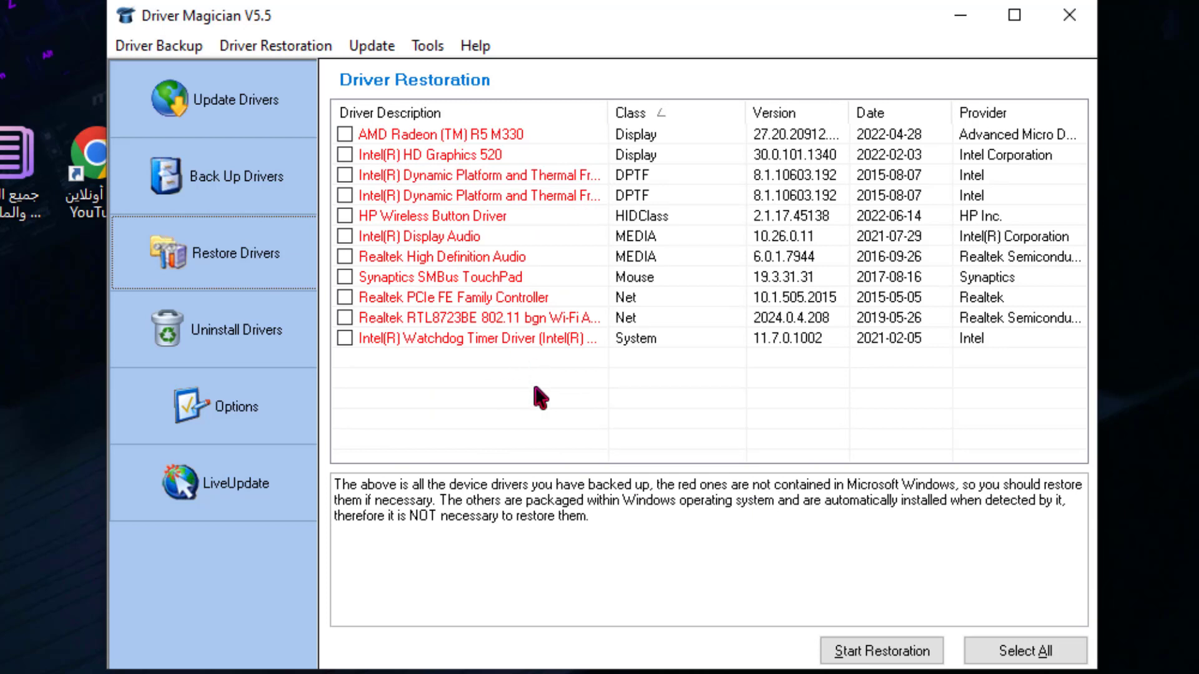
Step: Mark AMD Radeon (TM) R5 M330, Intel(R) HD Graphics 520 and Intel(R) Dynamic Platform drivers in the removal list, and browse the remaining drivers
{"action": "left_click", "coordinate": [189, 353]}
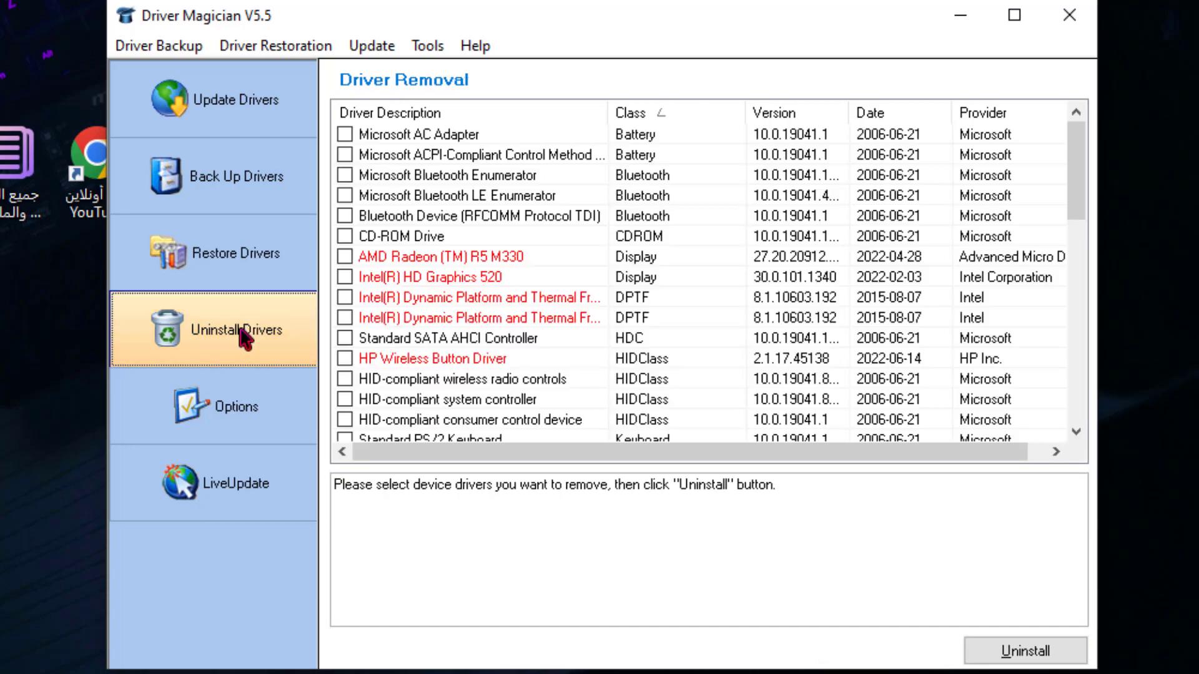
{"action": "left_click", "coordinate": [345, 256]}
{"action": "left_click", "coordinate": [345, 277]}
{"action": "left_click", "coordinate": [345, 305]}
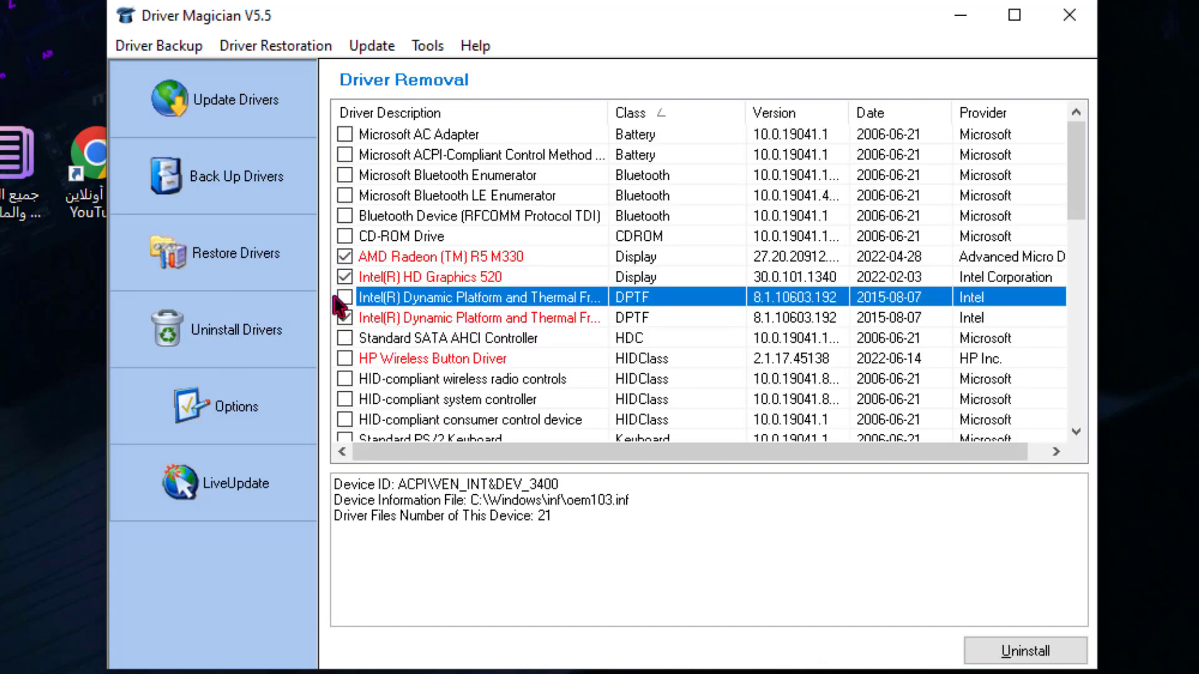
{"action": "left_click", "coordinate": [345, 298]}
{"action": "scroll", "coordinate": [438, 331], "scroll_direction": "down", "scroll_amount": 4}
{"action": "scroll", "coordinate": [503, 343], "scroll_direction": "up", "scroll_amount": 4}
{"action": "scroll", "coordinate": [342, 309], "scroll_direction": "down", "scroll_amount": 10}
Step: Try the compressed file (.zip) and self-extractor (.exe) driver backup formats in the options, and set the backup to folders
{"action": "left_click", "coordinate": [247, 418]}
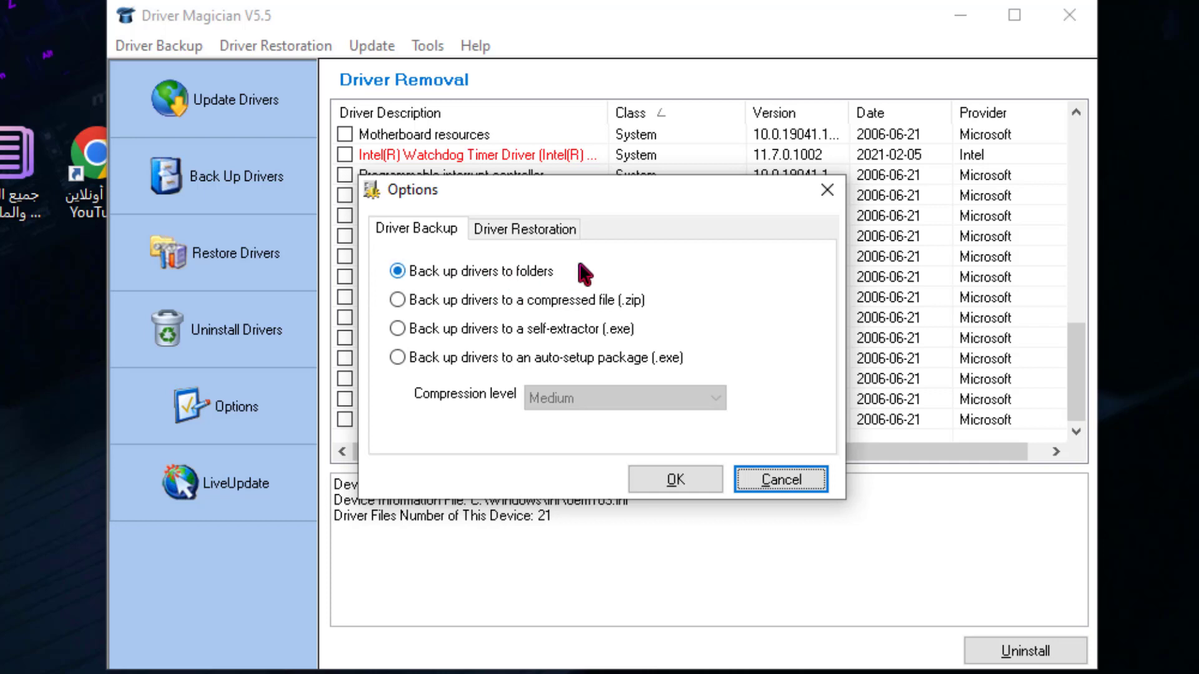
{"action": "left_click", "coordinate": [491, 303]}
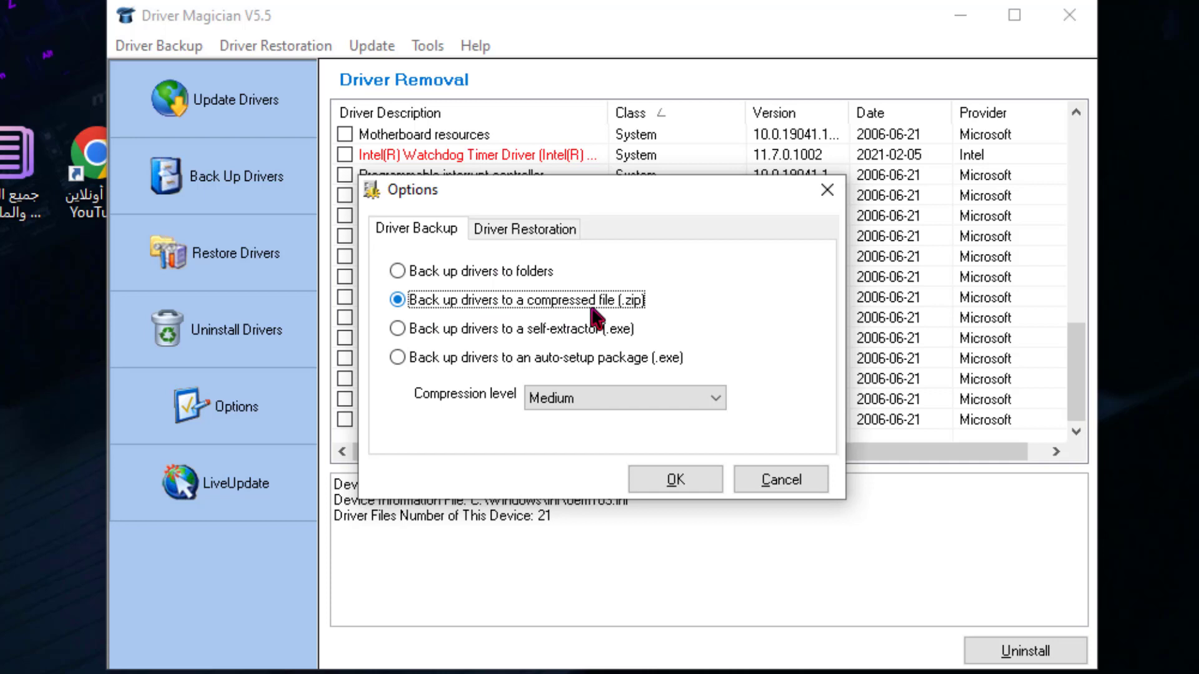
{"action": "left_click", "coordinate": [526, 331]}
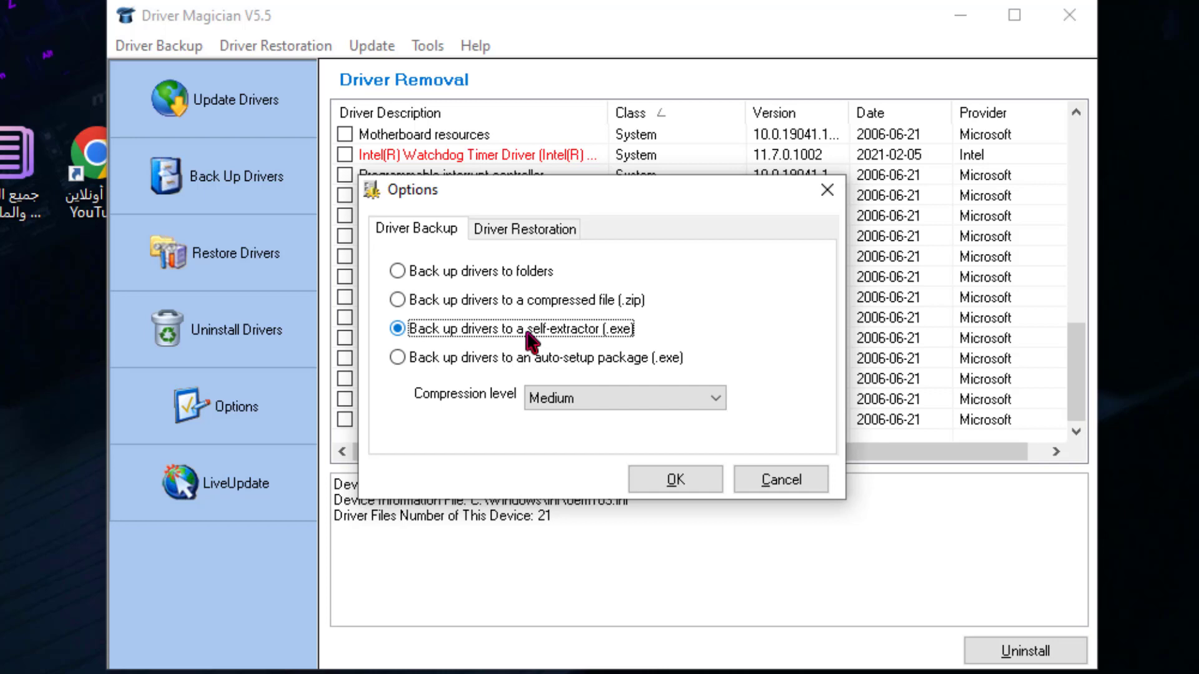
{"action": "left_click", "coordinate": [528, 300]}
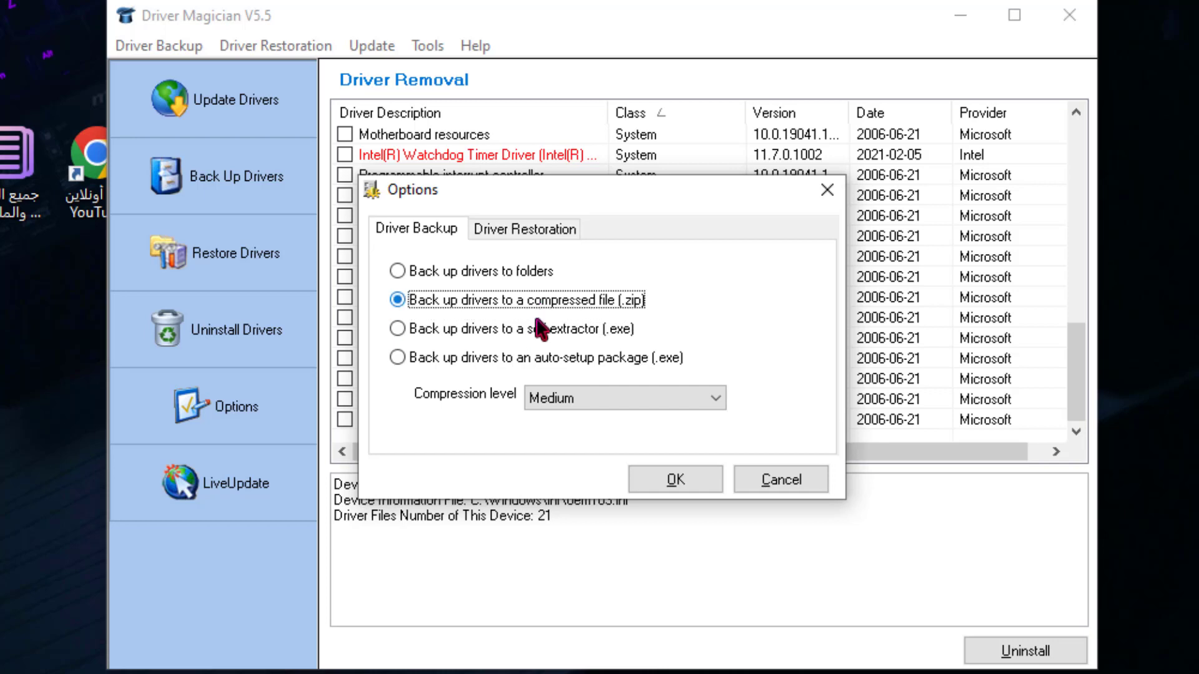
{"action": "left_click", "coordinate": [531, 328]}
{"action": "left_click", "coordinate": [525, 271]}
{"action": "left_click", "coordinate": [526, 300]}
{"action": "left_click", "coordinate": [527, 328]}
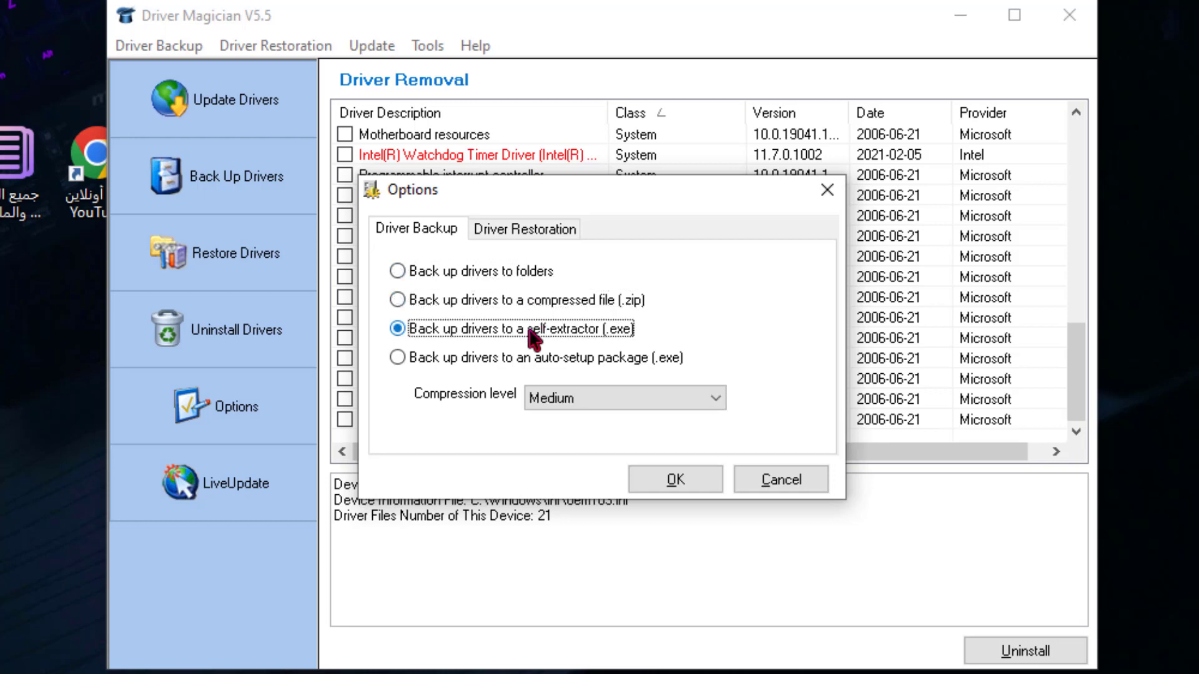
{"action": "left_click", "coordinate": [472, 275]}
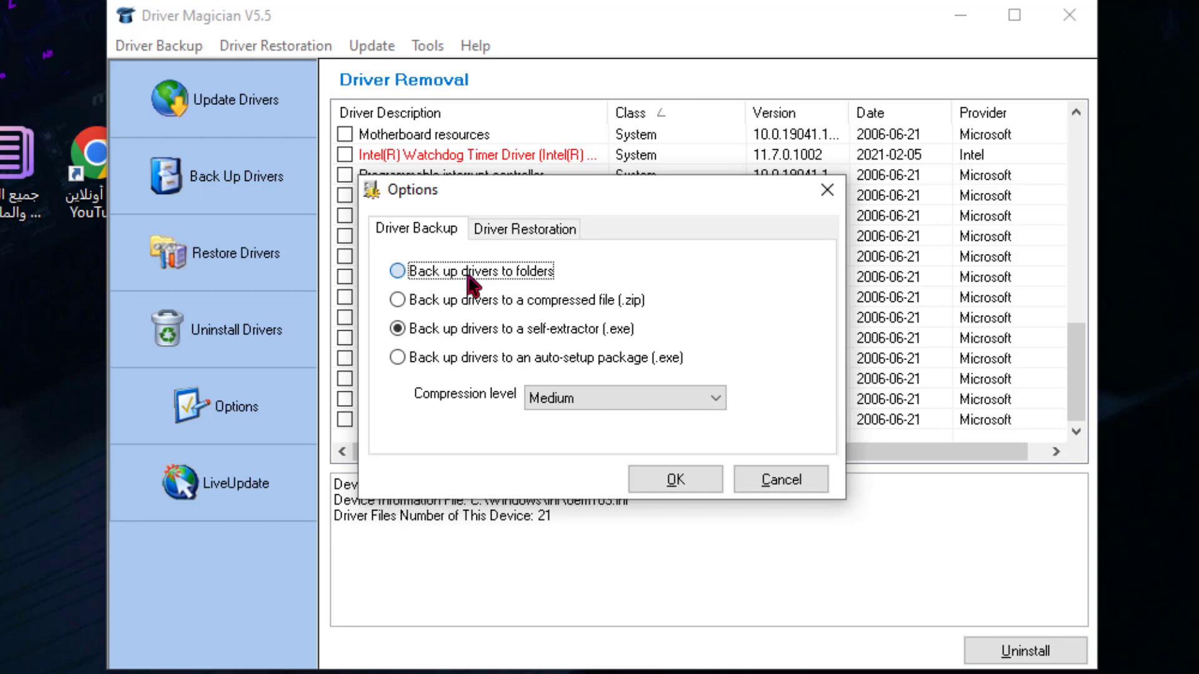
Step: Try restoring drivers from a compressed file (.zip) and a self-extractor (.exe), and return the restoration source to folders
{"action": "left_click", "coordinate": [515, 232]}
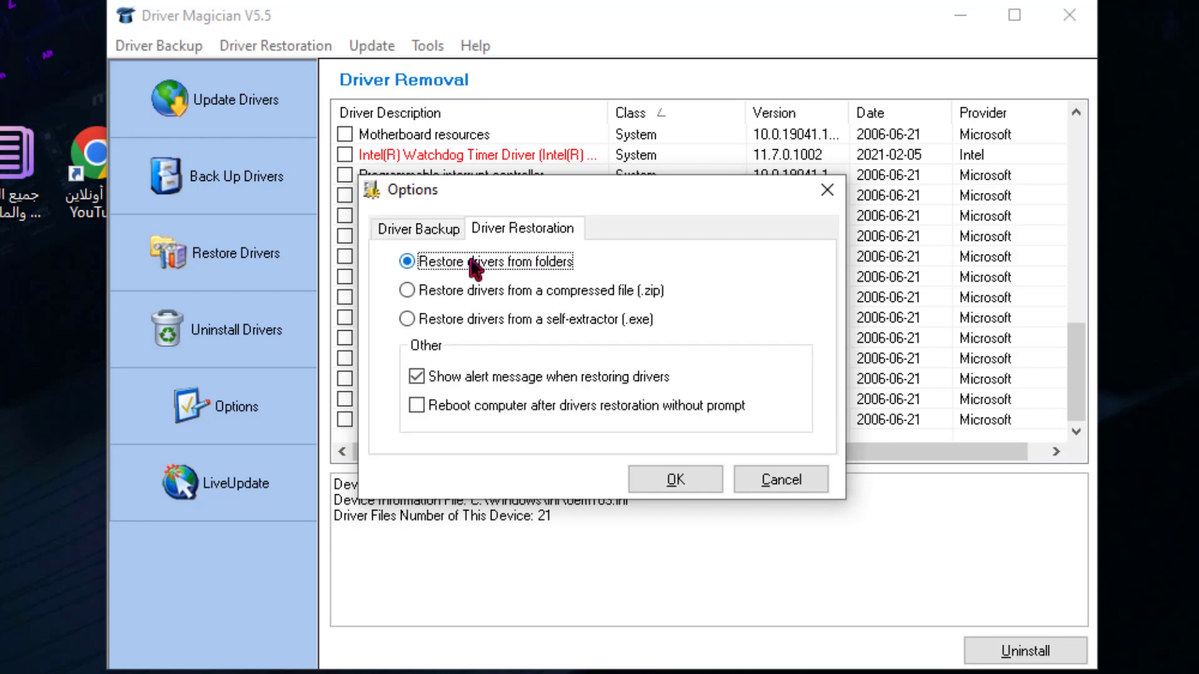
{"action": "left_click", "coordinate": [457, 291]}
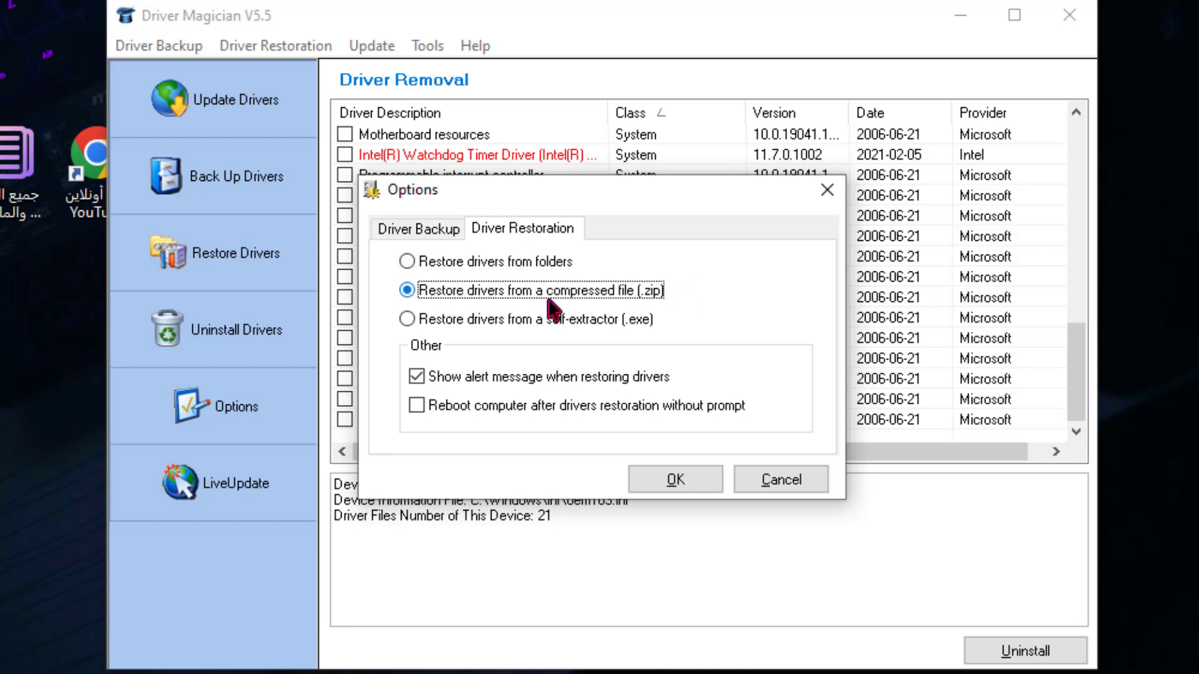
{"action": "left_click", "coordinate": [511, 319]}
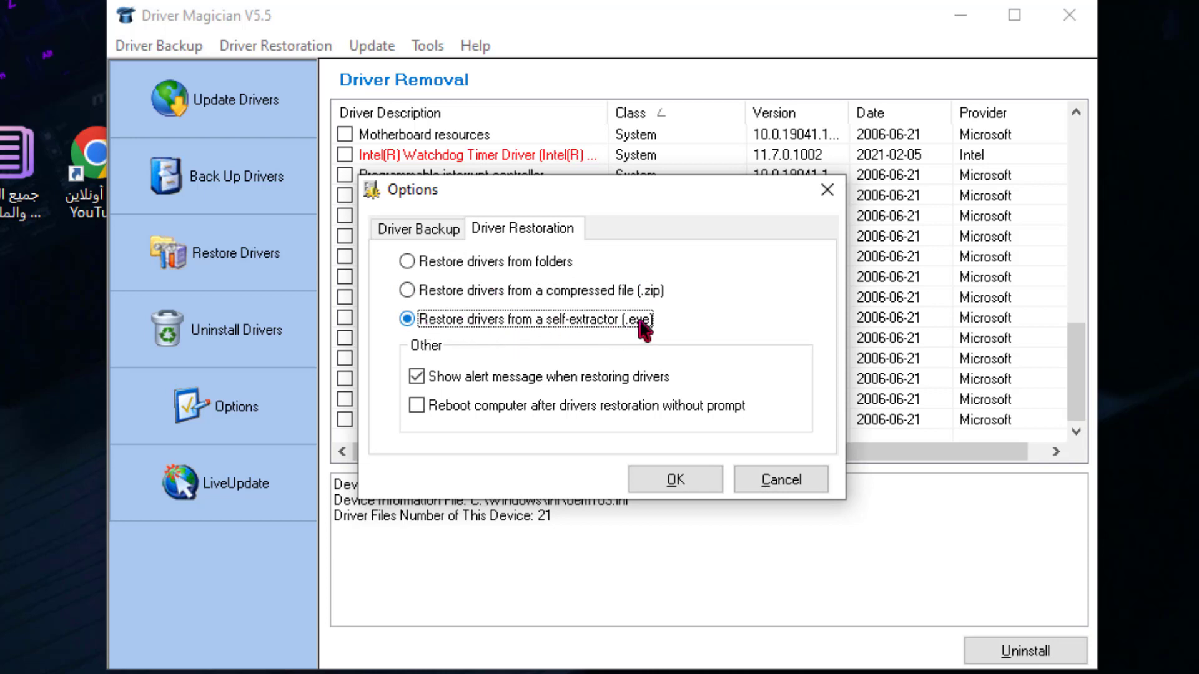
{"action": "left_click", "coordinate": [409, 231]}
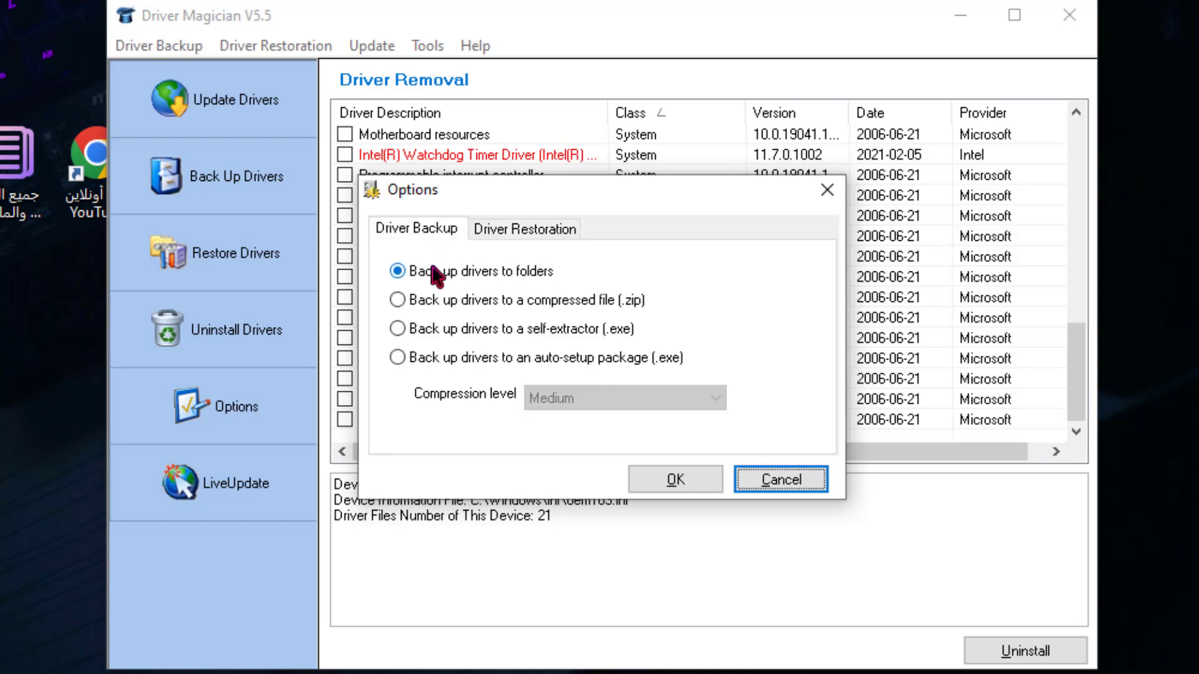
{"action": "left_click", "coordinate": [517, 232]}
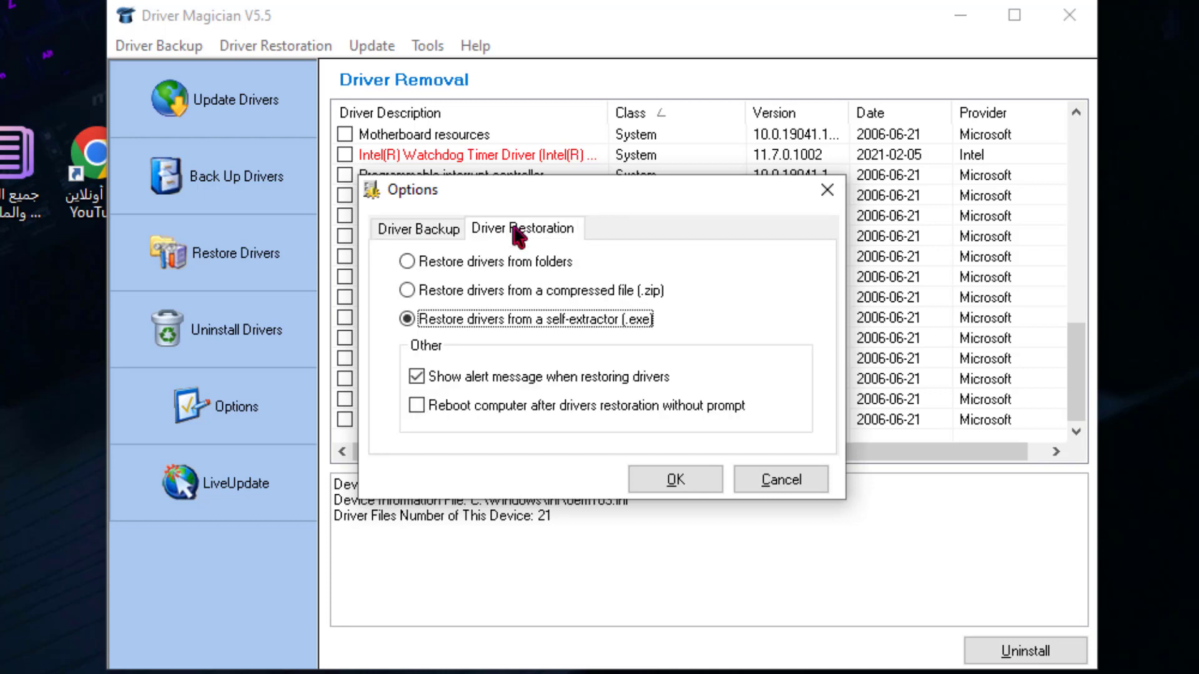
{"action": "left_click", "coordinate": [460, 262]}
Step: Match the driver backup format and the restoration source by choosing folders for both in the options
{"action": "left_click", "coordinate": [419, 226]}
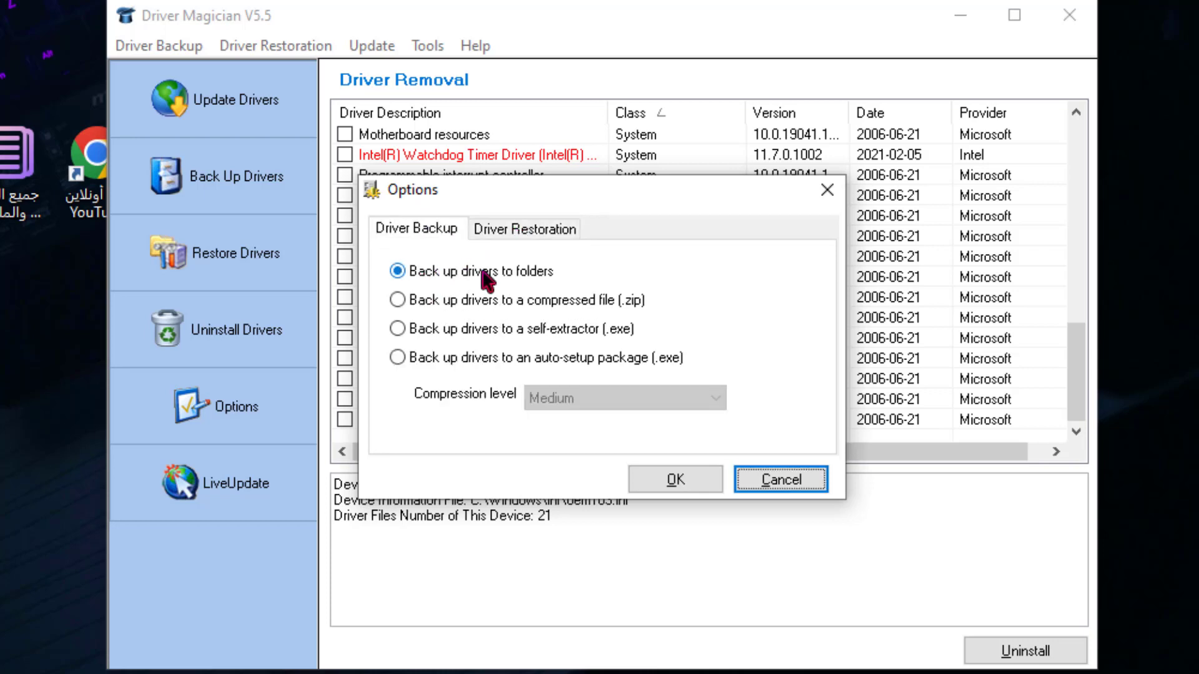
{"action": "left_click", "coordinate": [539, 272]}
{"action": "left_click", "coordinate": [526, 229]}
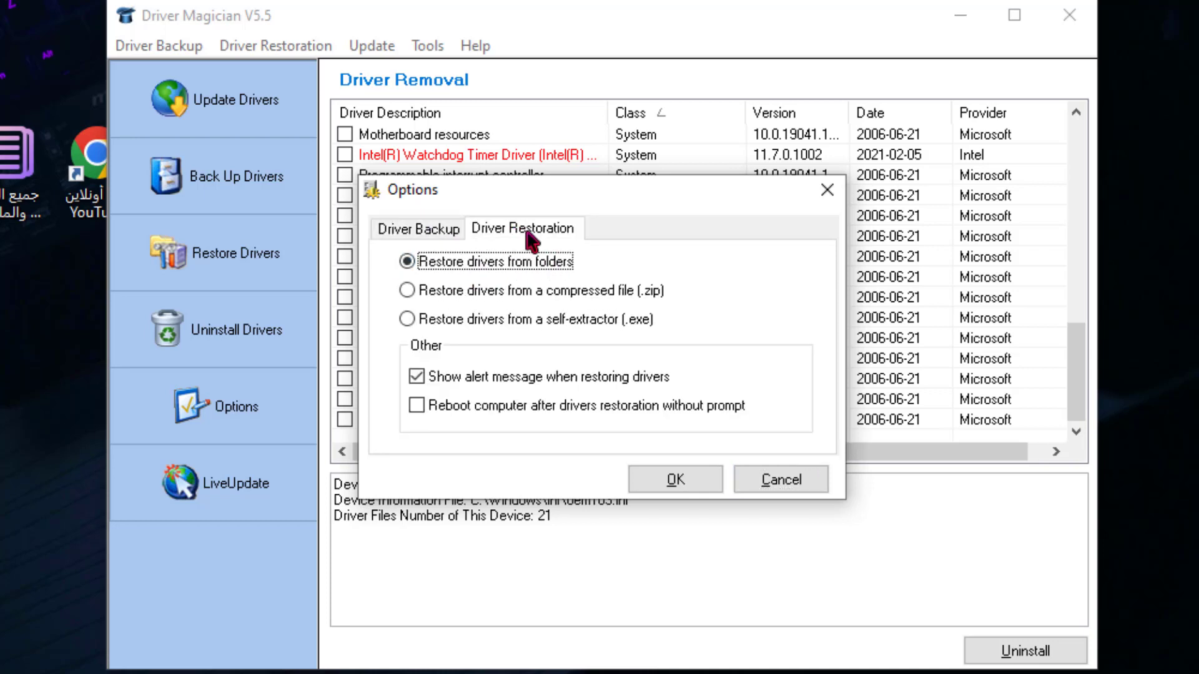
{"action": "left_click", "coordinate": [536, 262]}
{"action": "left_click", "coordinate": [453, 232]}
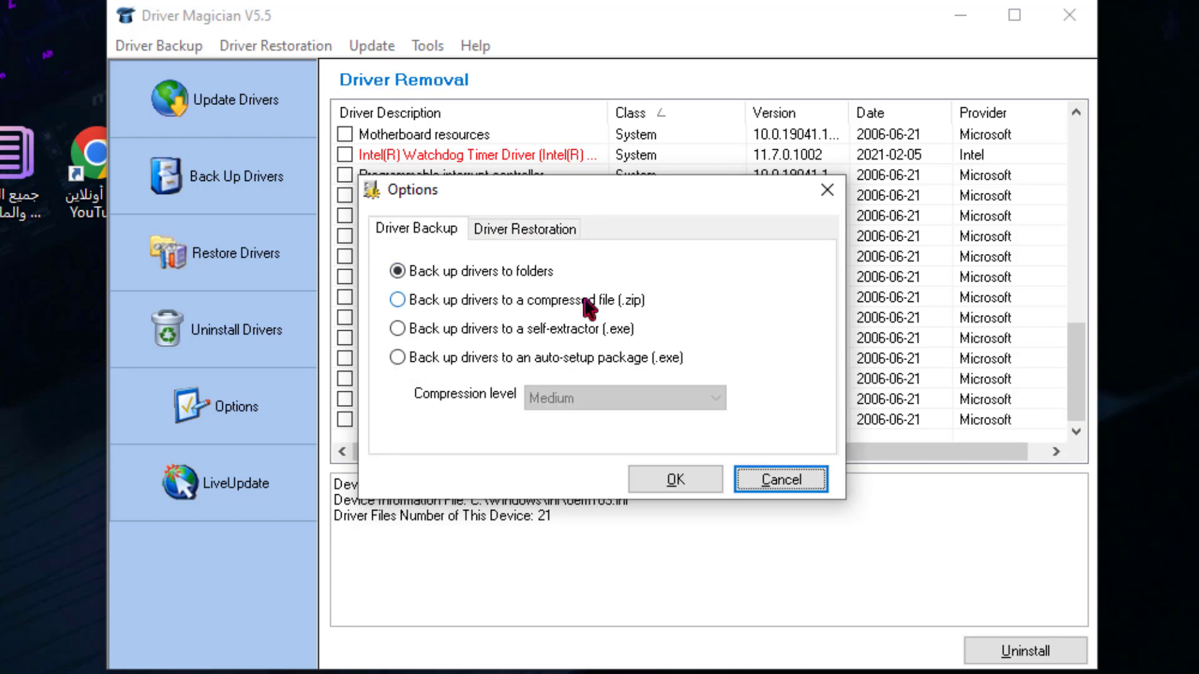
Step: Try the compressed file (.zip) option for both driver backup and driver restoration
{"action": "left_click", "coordinate": [559, 301]}
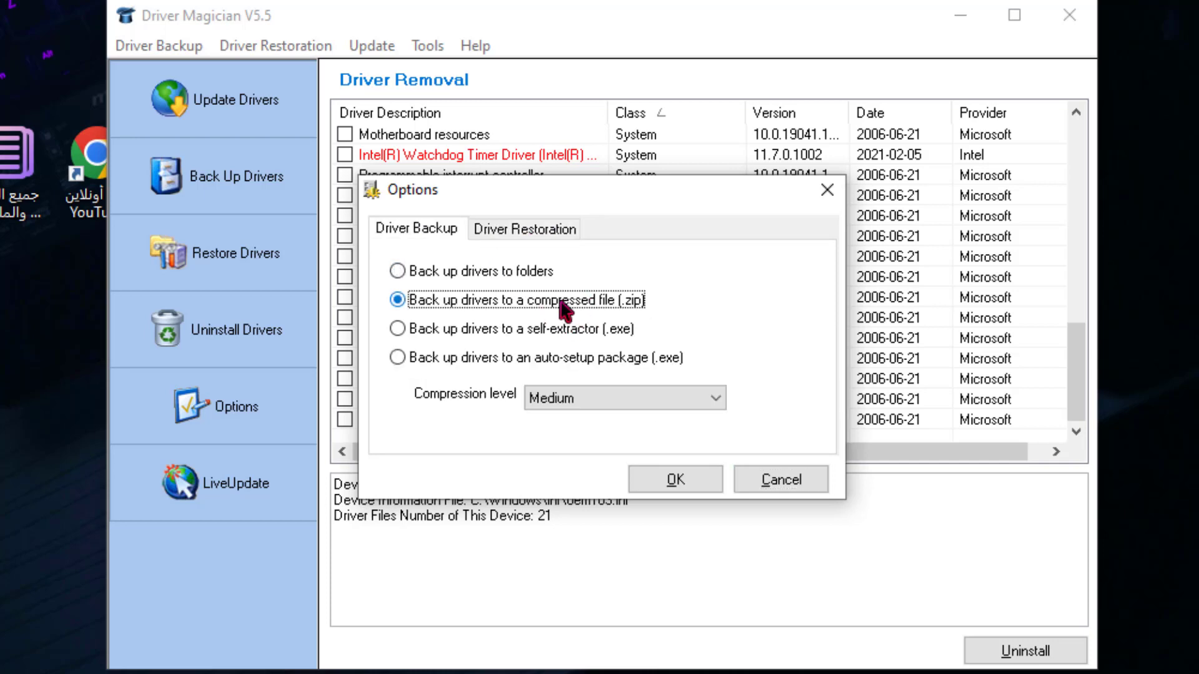
{"action": "left_click", "coordinate": [534, 235]}
{"action": "left_click", "coordinate": [623, 294]}
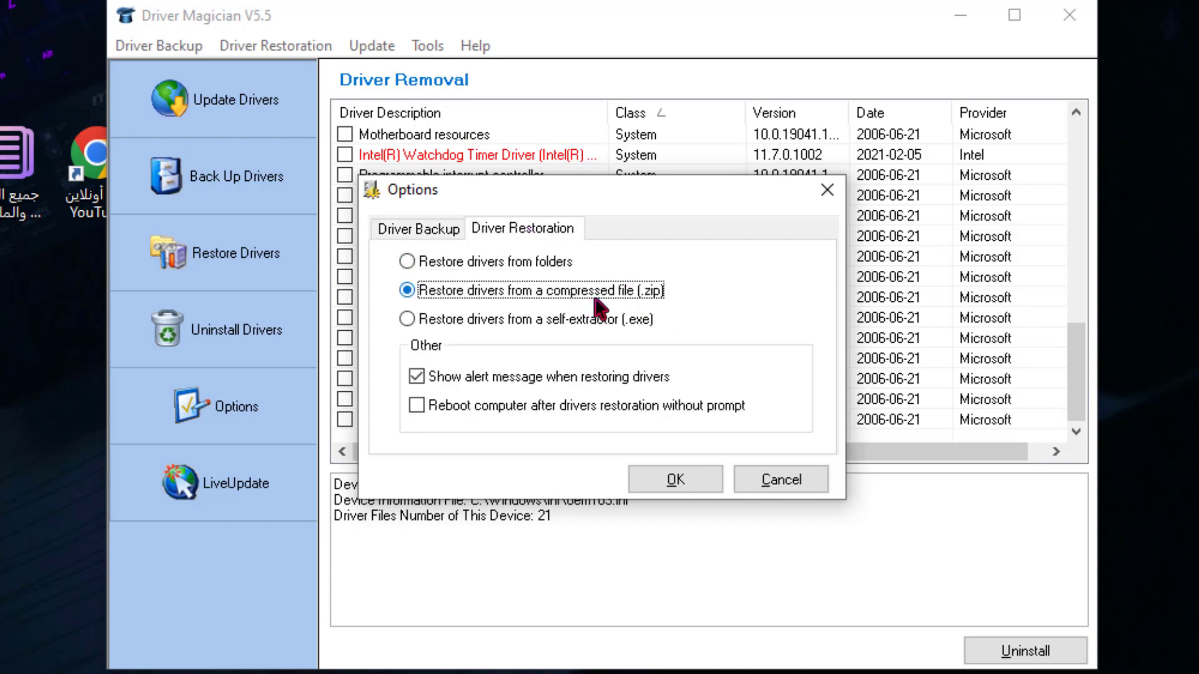
Step: Try the self-extractor (.exe) option for both driver backup and driver restoration
{"action": "left_click", "coordinate": [426, 231]}
{"action": "left_click", "coordinate": [484, 329]}
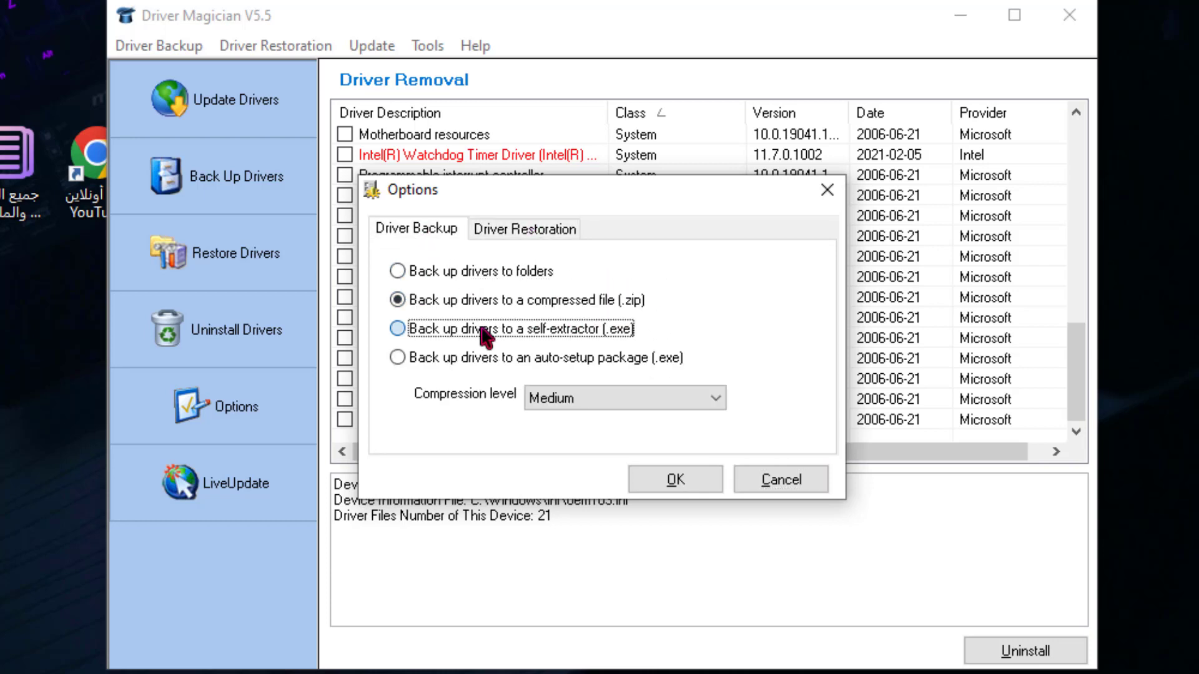
{"action": "left_click", "coordinate": [522, 233]}
{"action": "left_click", "coordinate": [609, 320]}
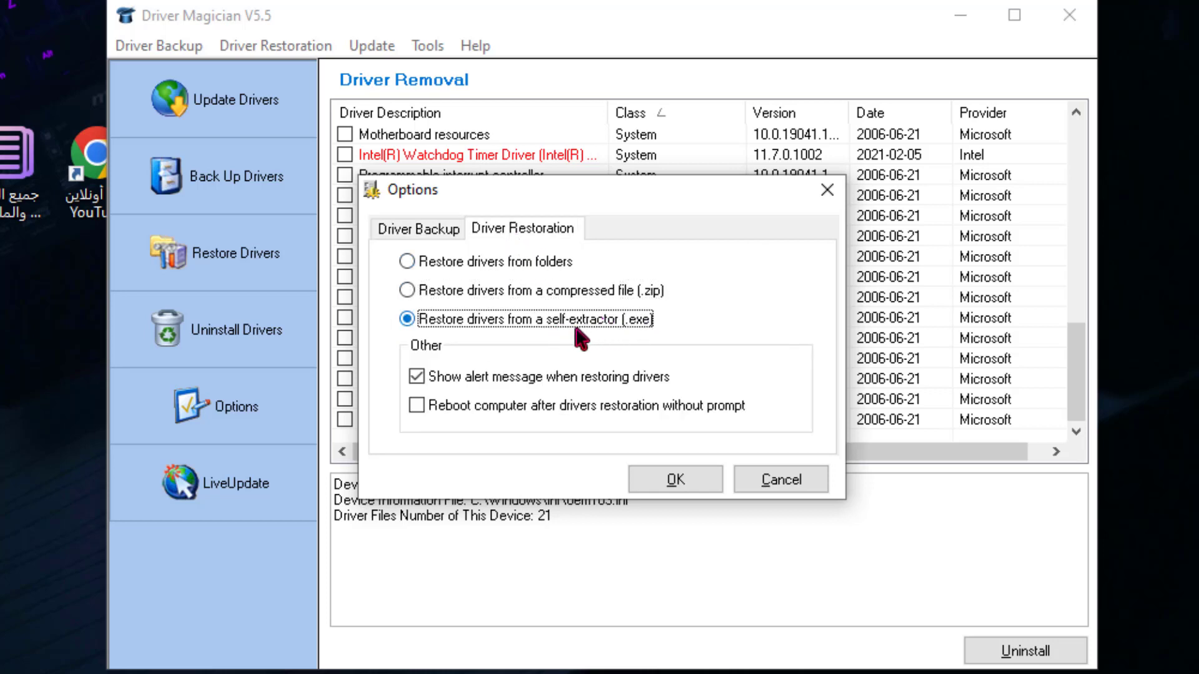
Step: Return both the restoration source and the backup format to folders, and close the options without saving
{"action": "left_click", "coordinate": [547, 262]}
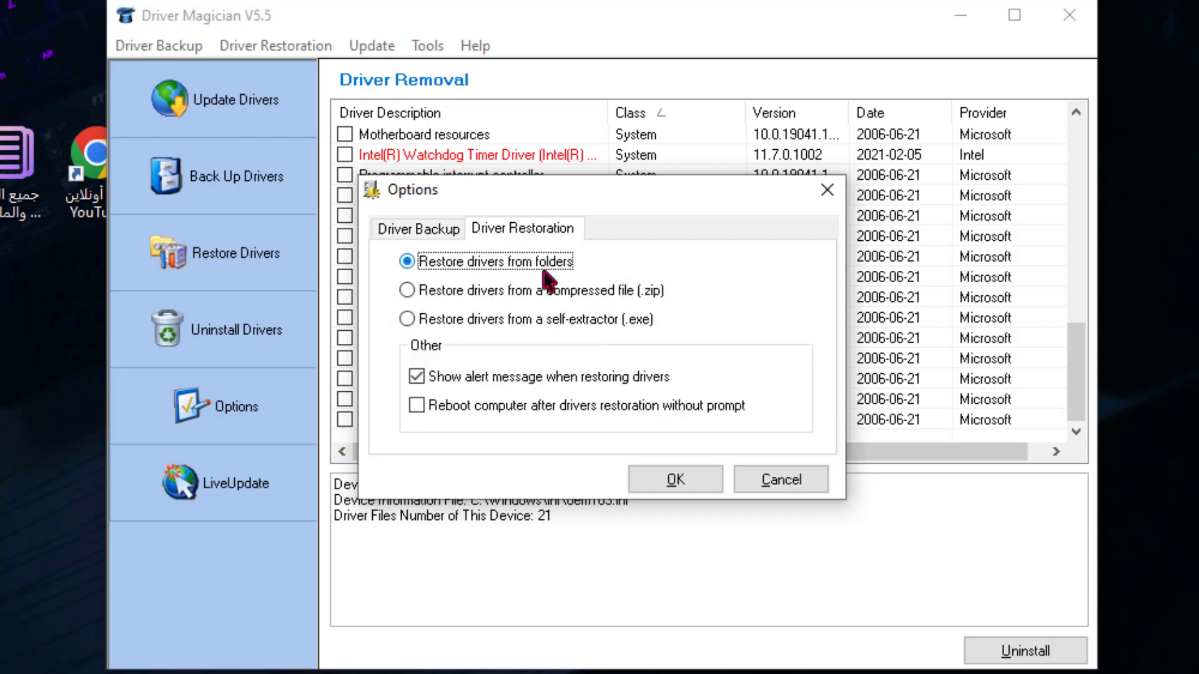
{"action": "left_click", "coordinate": [432, 235]}
{"action": "left_click", "coordinate": [417, 273]}
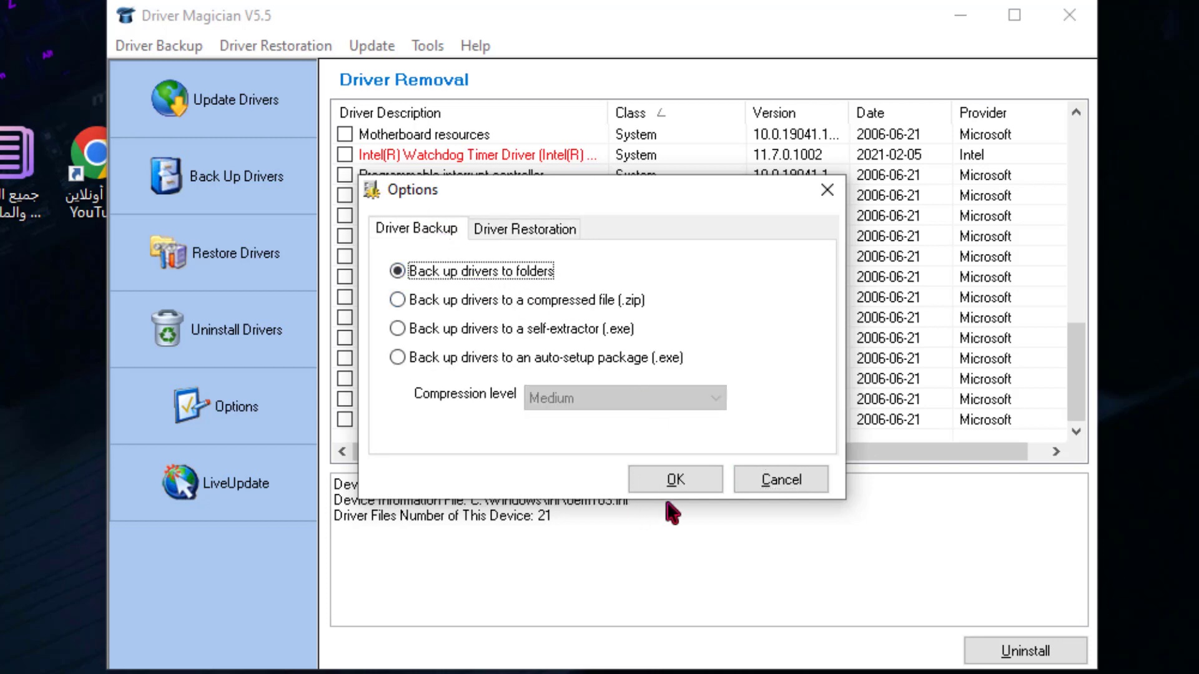
{"action": "left_click", "coordinate": [829, 189]}
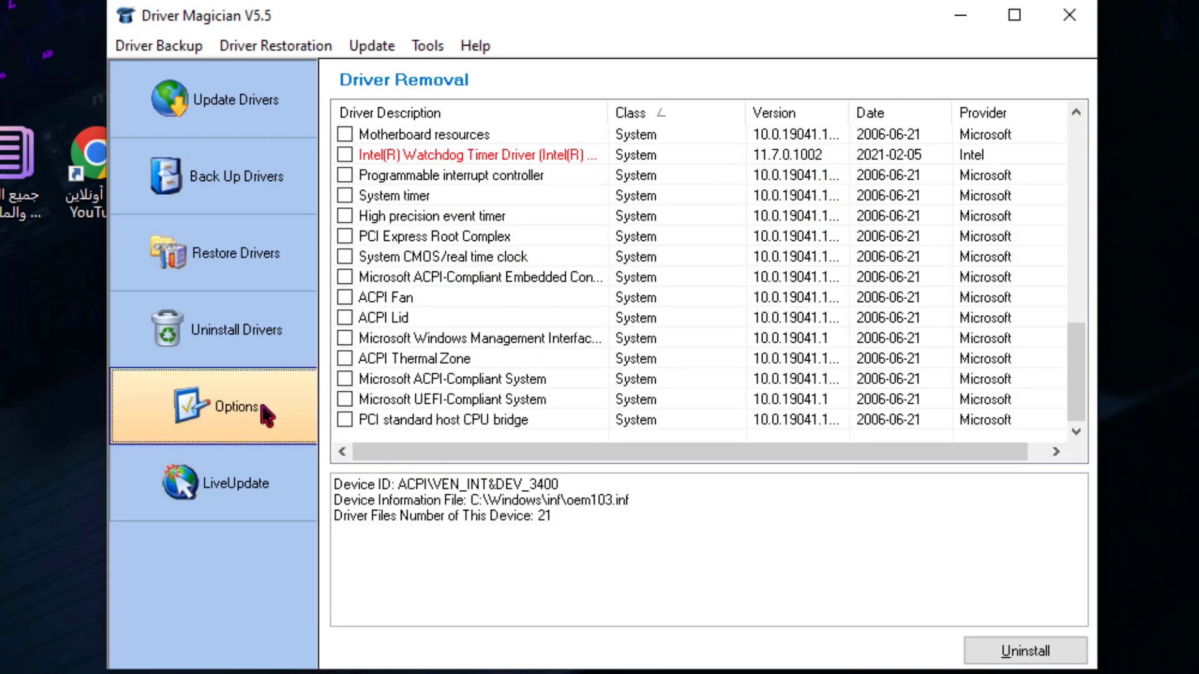
Step: Run LiveUpdate to look for updates to the Device Identifier and Drivers Update databases, and close the program
{"action": "left_click", "coordinate": [223, 503]}
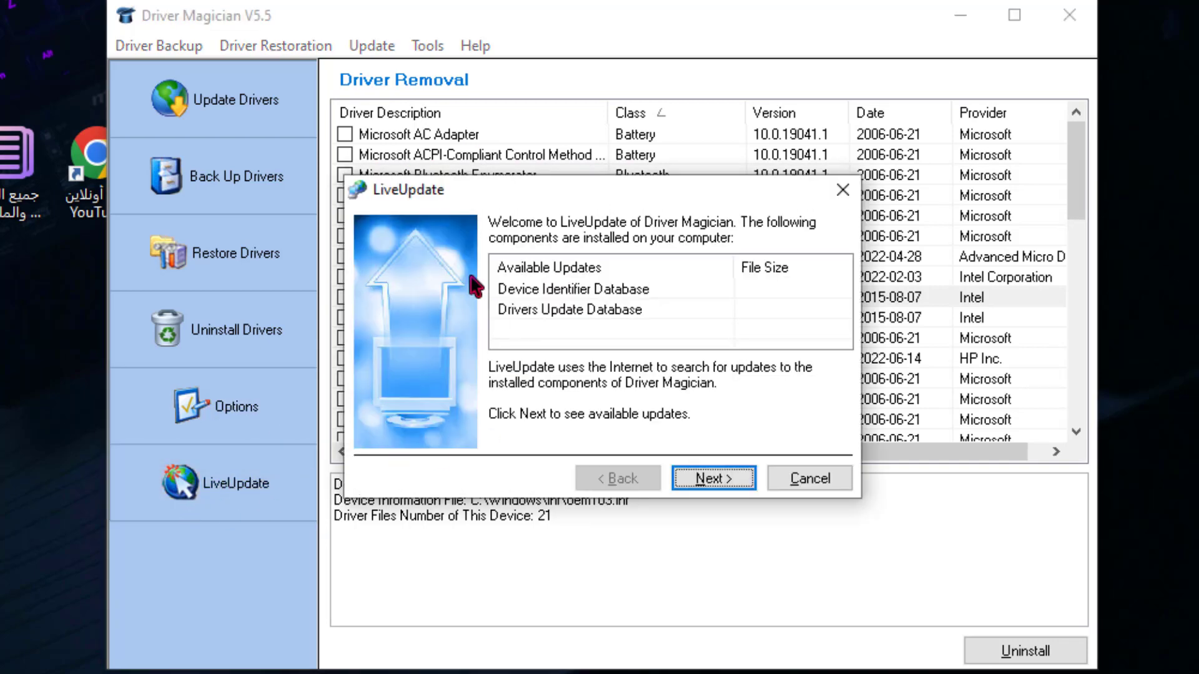
{"action": "left_click", "coordinate": [711, 482]}
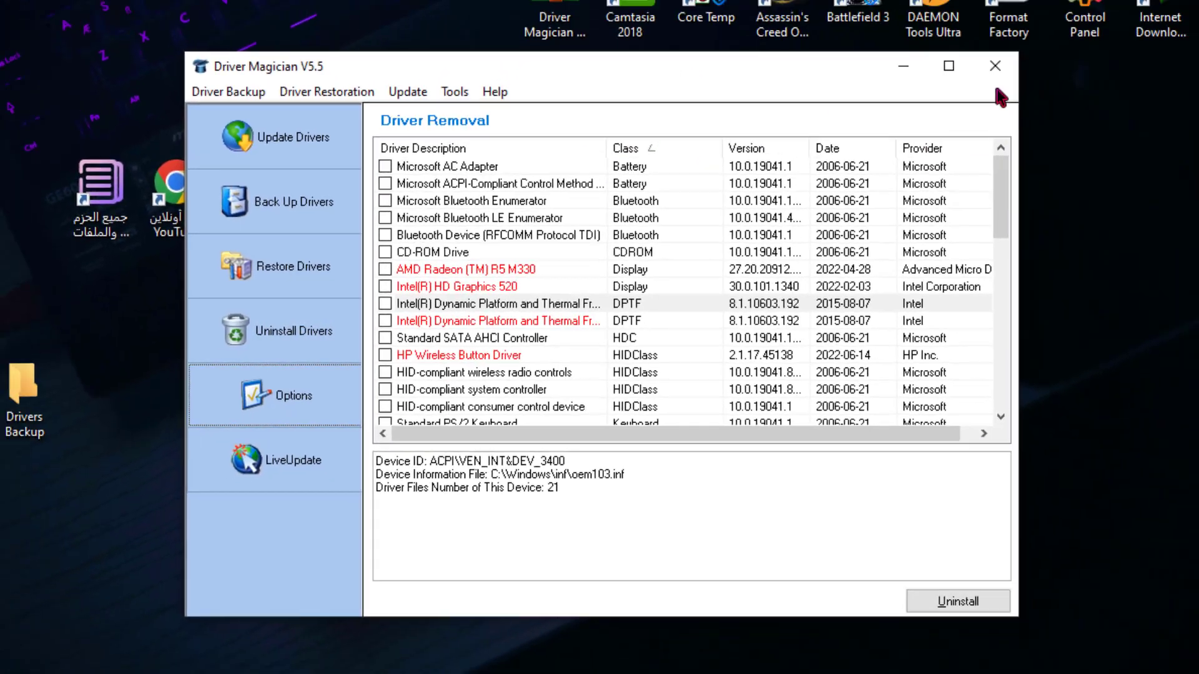
{"action": "left_click", "coordinate": [1070, 15]}
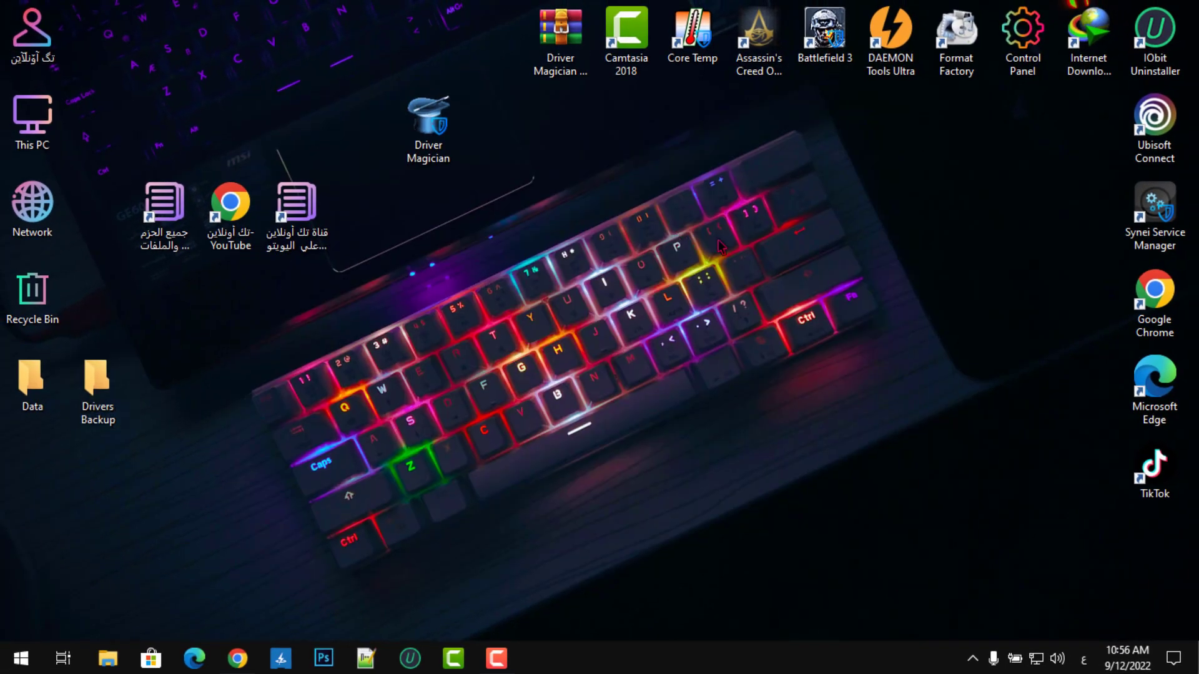